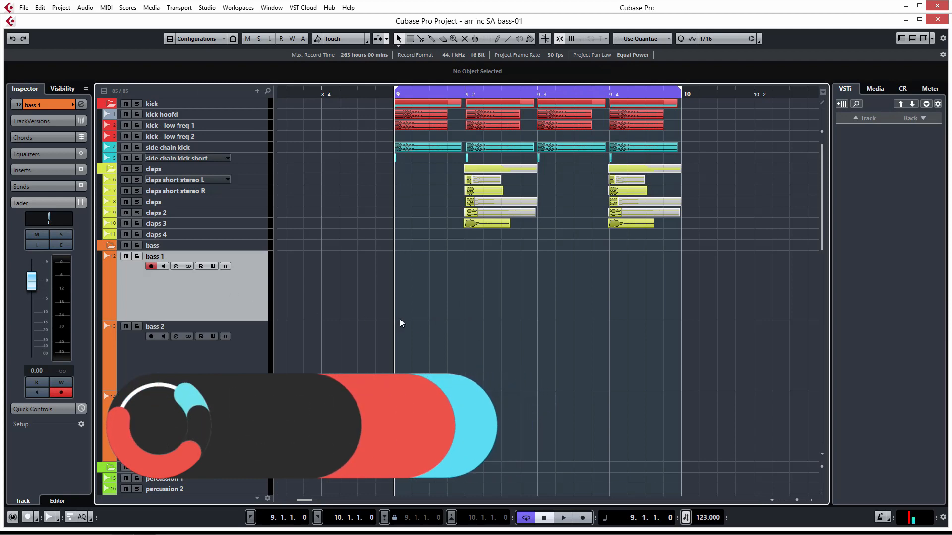
Audition samples in the used samples folder and import low mid 1.wav onto the bass 1 track as a new version.
{"action": "left_click", "coordinate": [24, 8]}
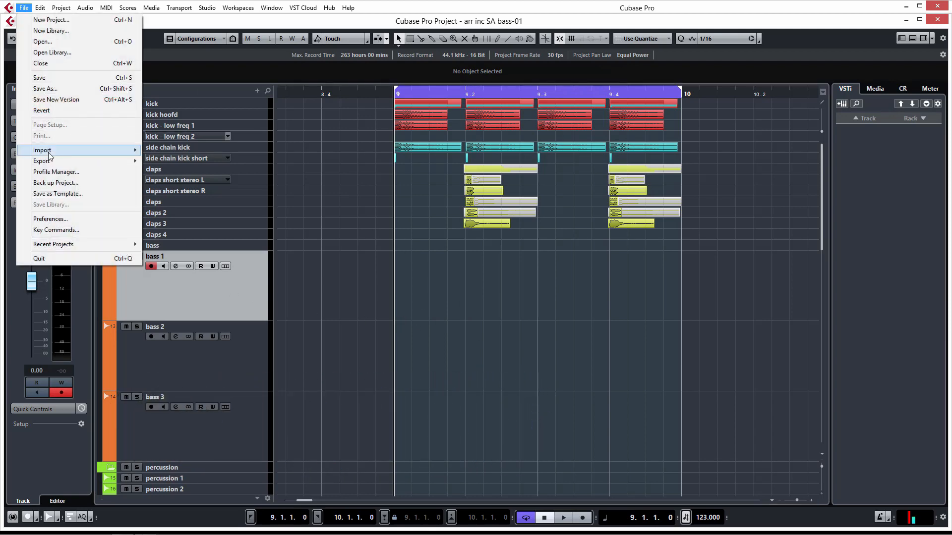
{"action": "mouse_move", "coordinate": [75, 161]}
{"action": "mouse_move", "coordinate": [100, 150]}
{"action": "left_click", "coordinate": [178, 151]}
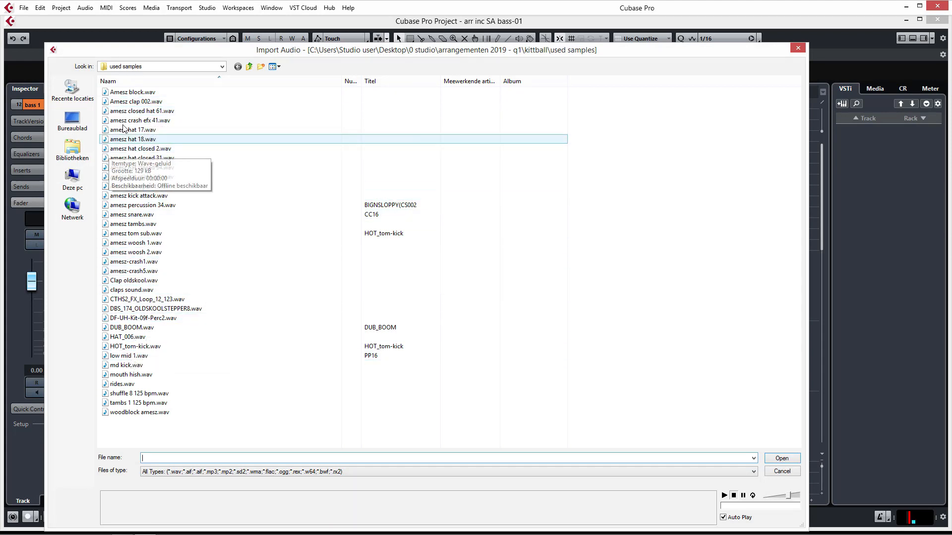
{"action": "left_click", "coordinate": [132, 356]}
{"action": "left_click", "coordinate": [126, 366]}
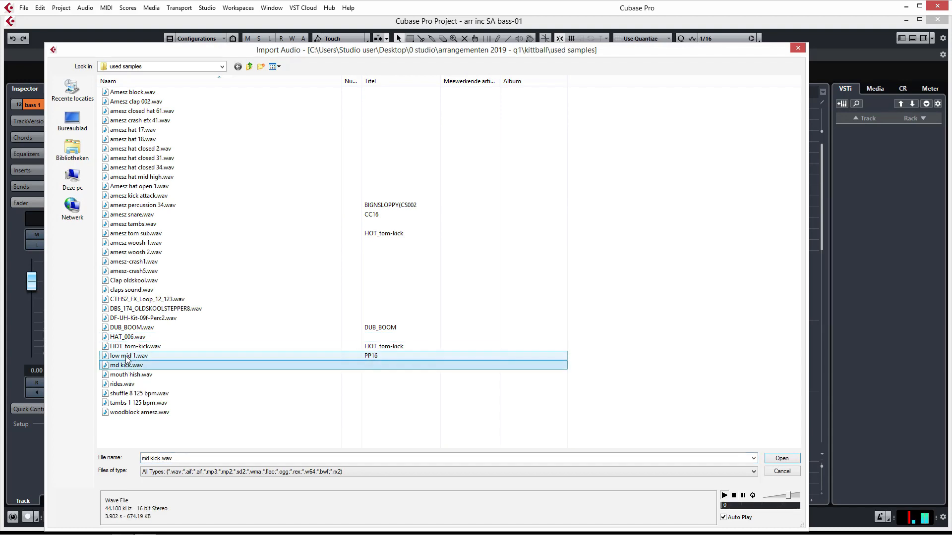
{"action": "left_click", "coordinate": [127, 356]}
{"action": "left_click", "coordinate": [128, 347]}
{"action": "left_click", "coordinate": [128, 356]}
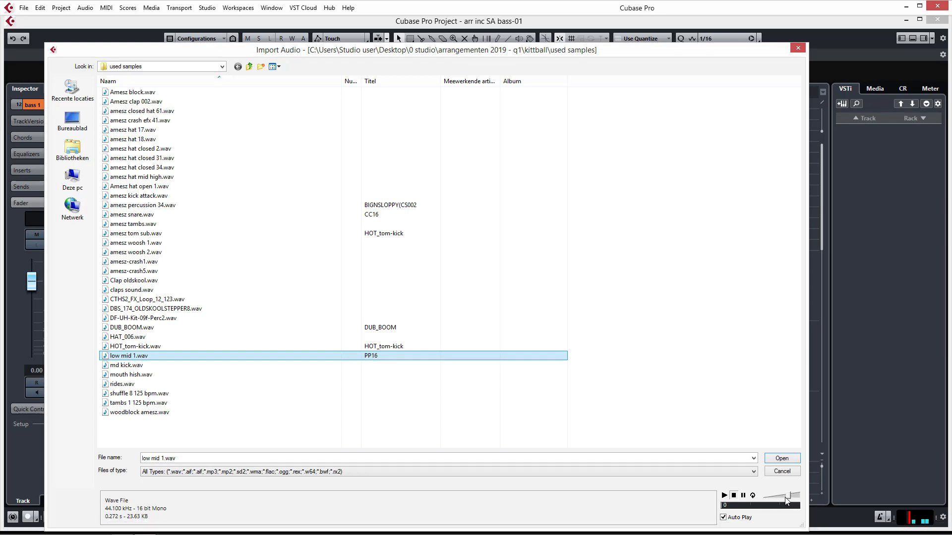
{"action": "left_click", "coordinate": [127, 347]}
{"action": "left_click", "coordinate": [123, 356]}
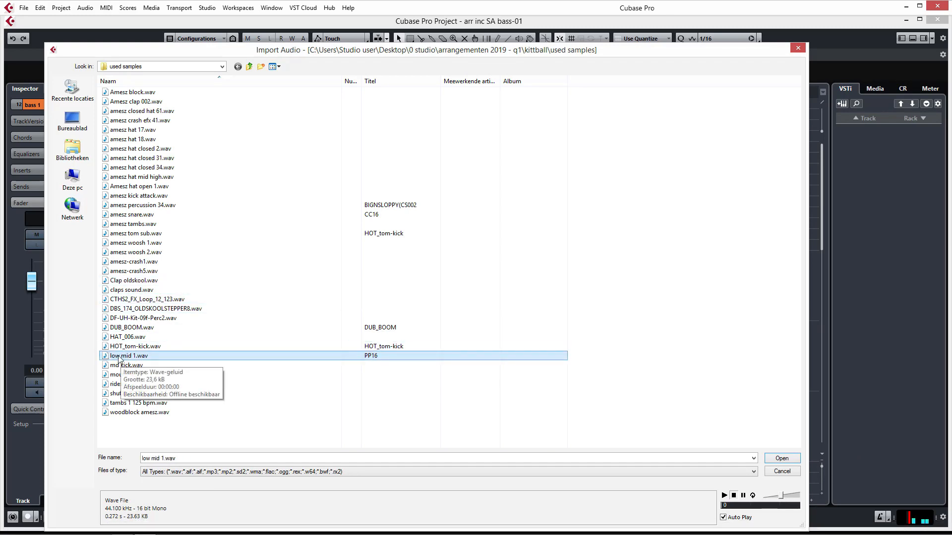
{"action": "double_click", "coordinate": [117, 356]}
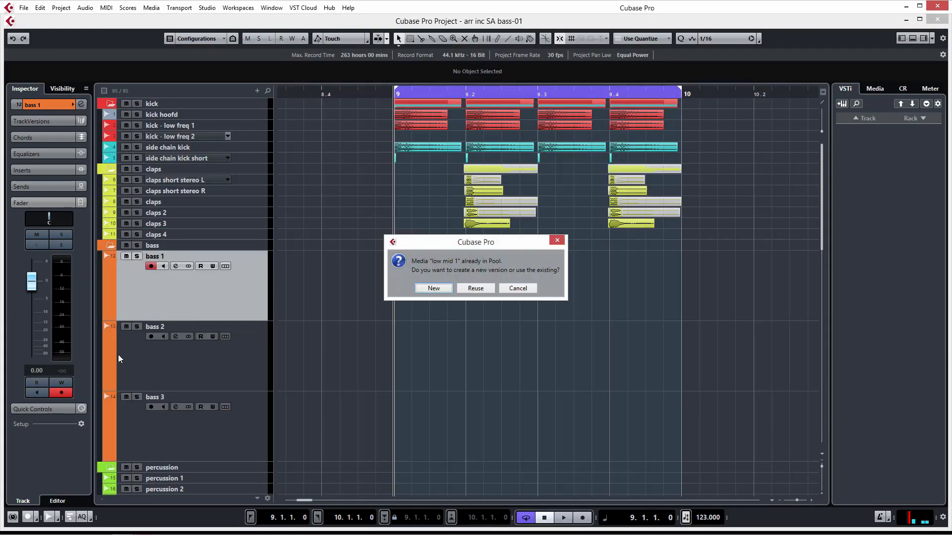
{"action": "left_click", "coordinate": [434, 288]}
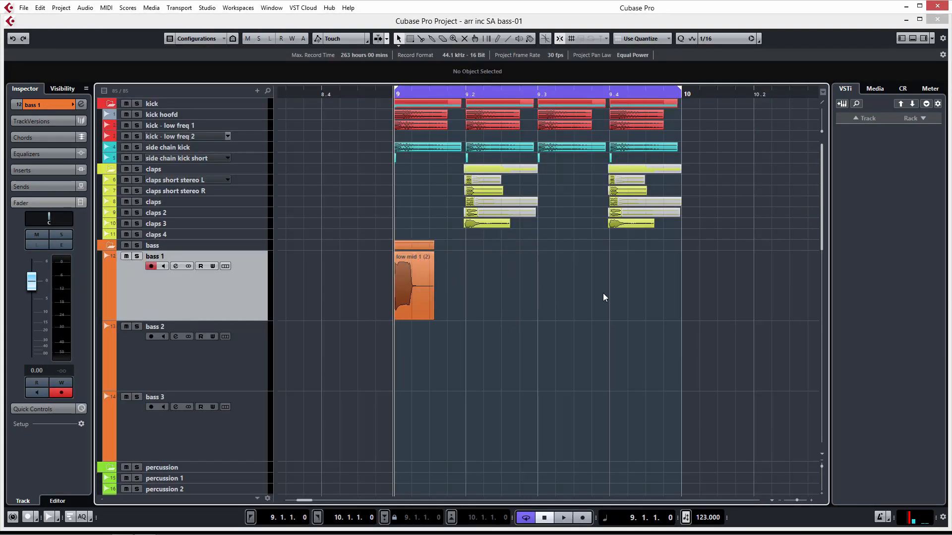
Place low mid 1 events at 9.1.4 and 9.3.4 on bass 1, and lower the track's volume to -12.4 dB during playback.
{"action": "left_click_drag", "start_coordinate": [410, 288], "coordinate": [606, 291]}
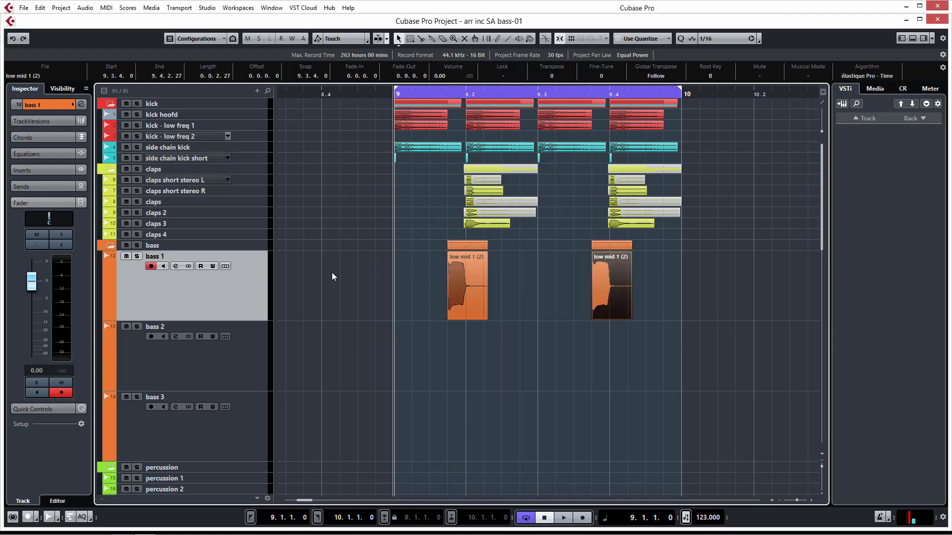
{"action": "key", "text": "space"}
{"action": "left_click_drag", "start_coordinate": [35, 299], "coordinate": [36, 317]}
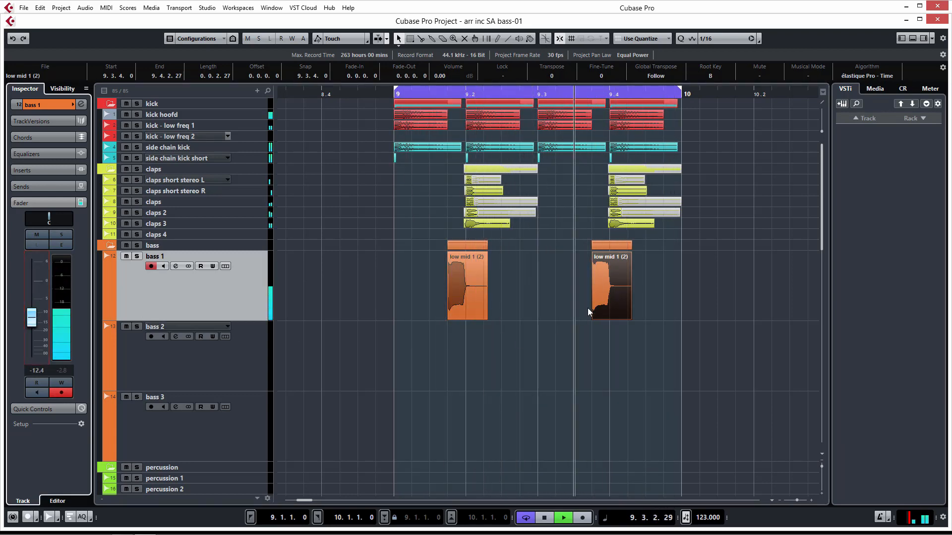
{"action": "left_click", "coordinate": [673, 285]}
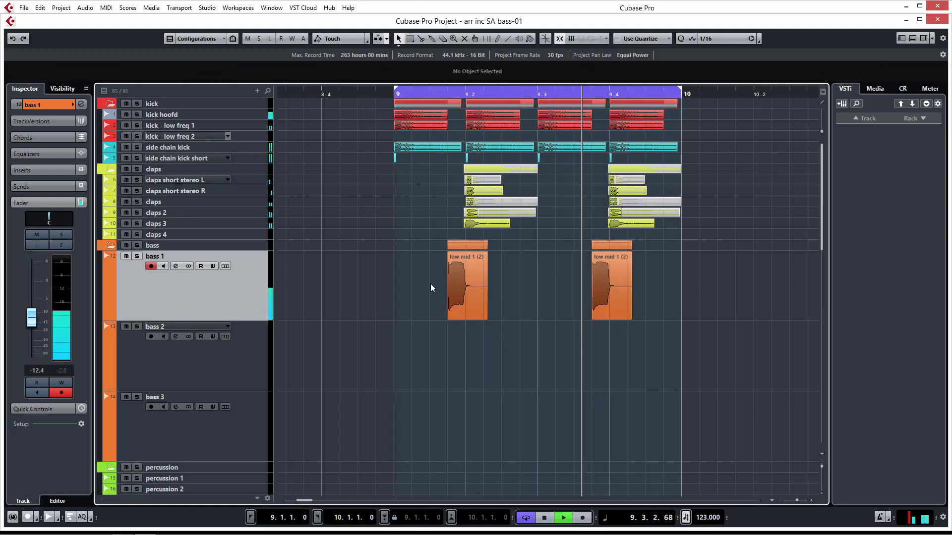
{"action": "key", "text": "space"}
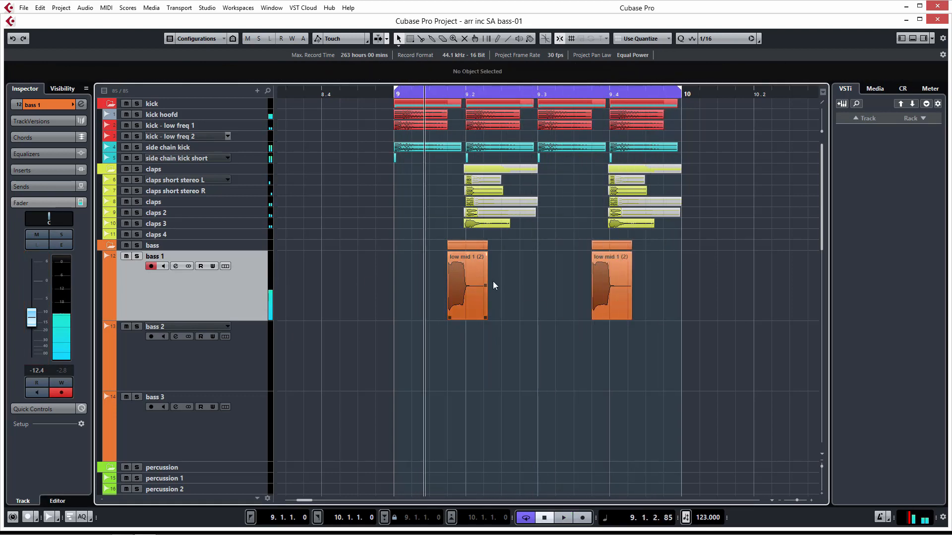
Audition tom and boom samples and import DUB_BOOM.wav onto the bass 2 track as a new version.
{"action": "left_click", "coordinate": [245, 347]}
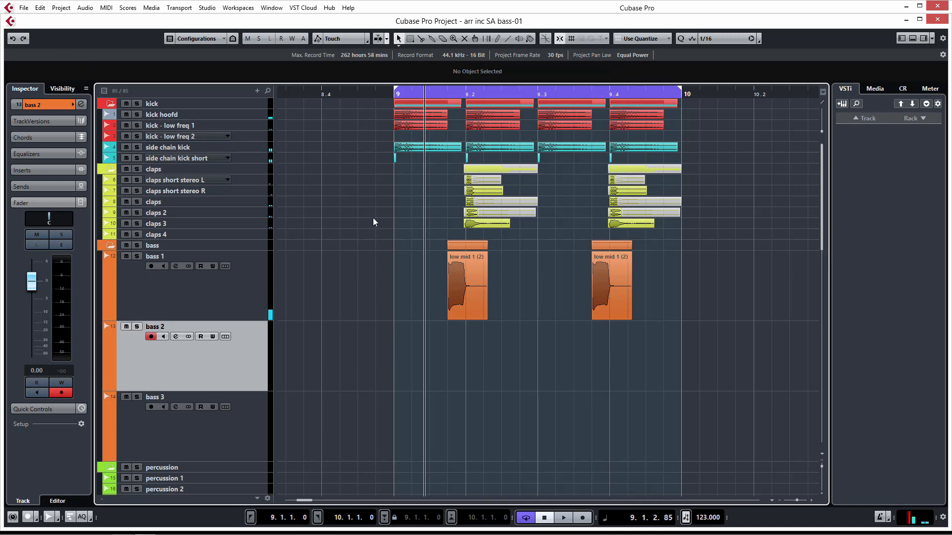
{"action": "left_click", "coordinate": [23, 7]}
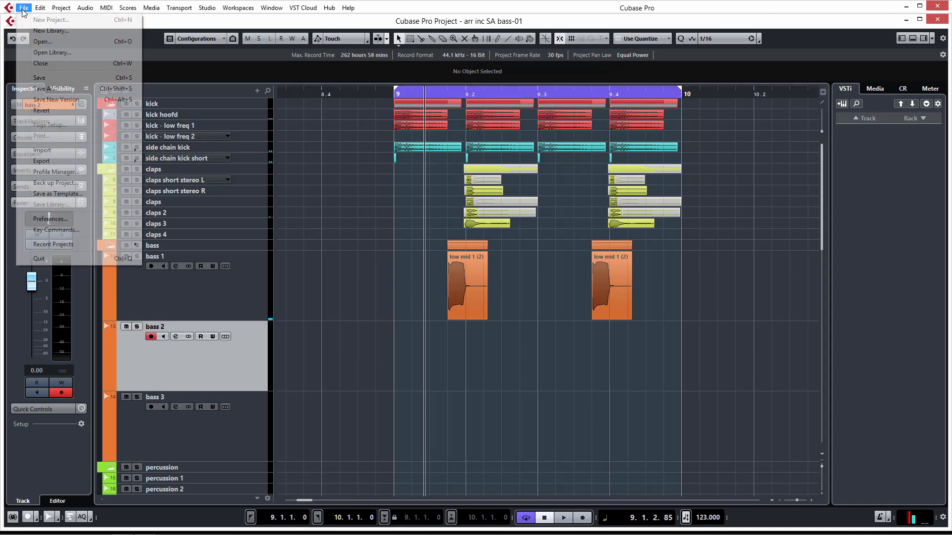
{"action": "mouse_move", "coordinate": [82, 150]}
{"action": "left_click", "coordinate": [172, 149]}
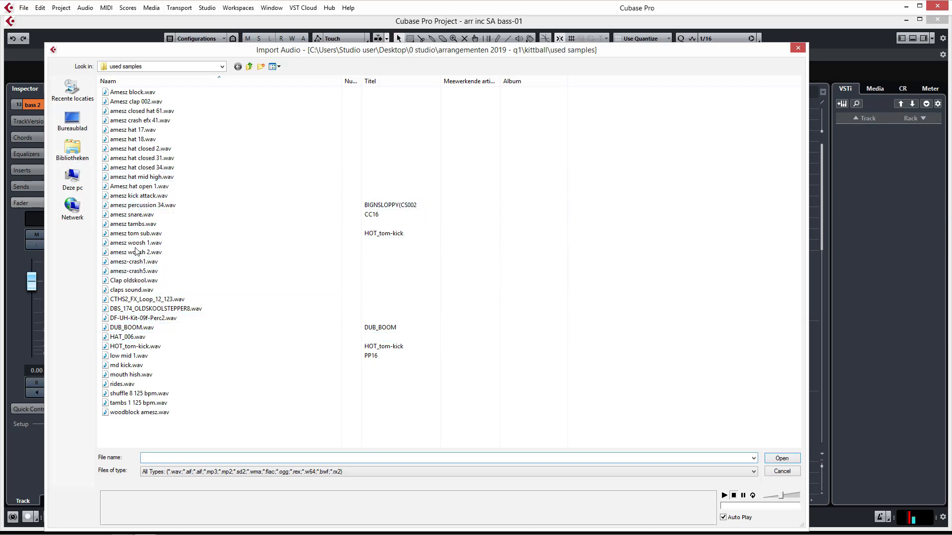
{"action": "left_click", "coordinate": [127, 347]}
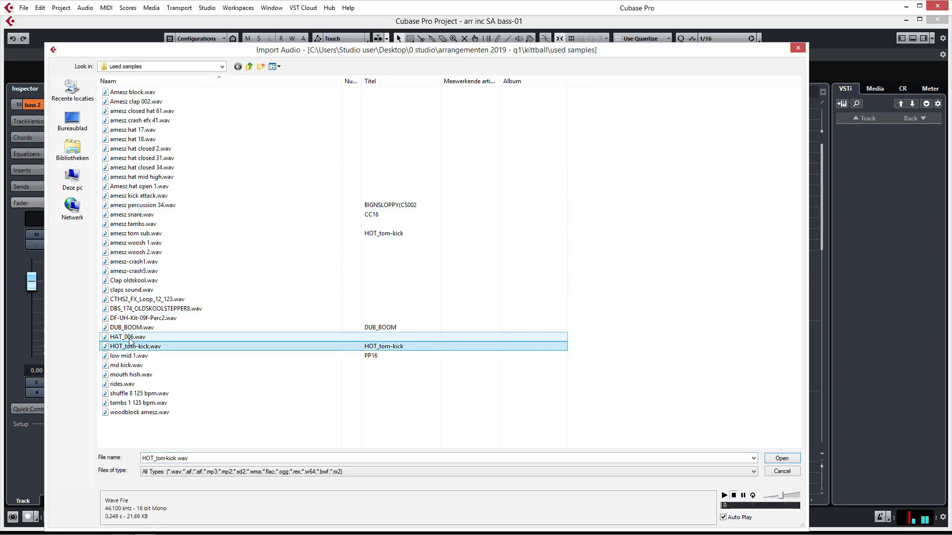
{"action": "left_click", "coordinate": [129, 338]}
{"action": "left_click", "coordinate": [128, 346]}
{"action": "left_click", "coordinate": [128, 338]}
{"action": "left_click", "coordinate": [129, 329]}
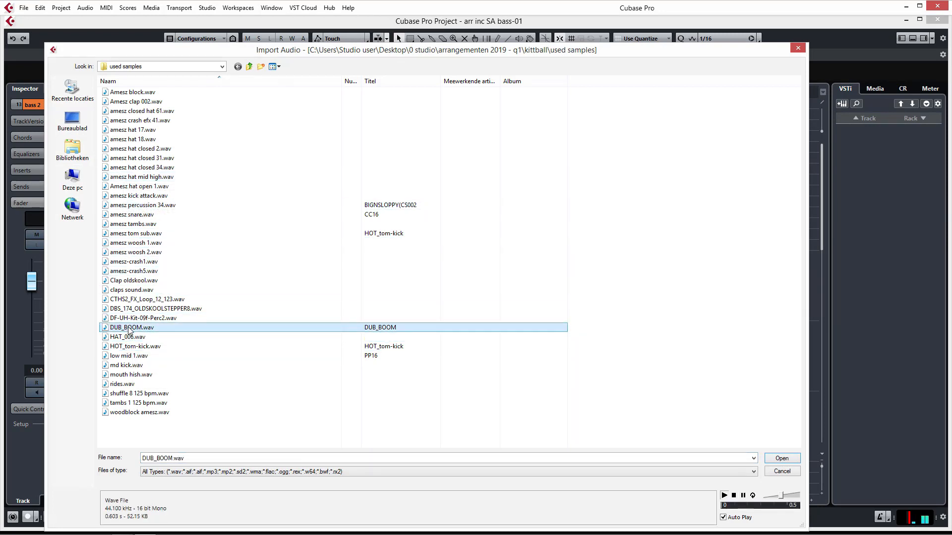
{"action": "double_click", "coordinate": [124, 330]}
{"action": "left_click", "coordinate": [434, 288]}
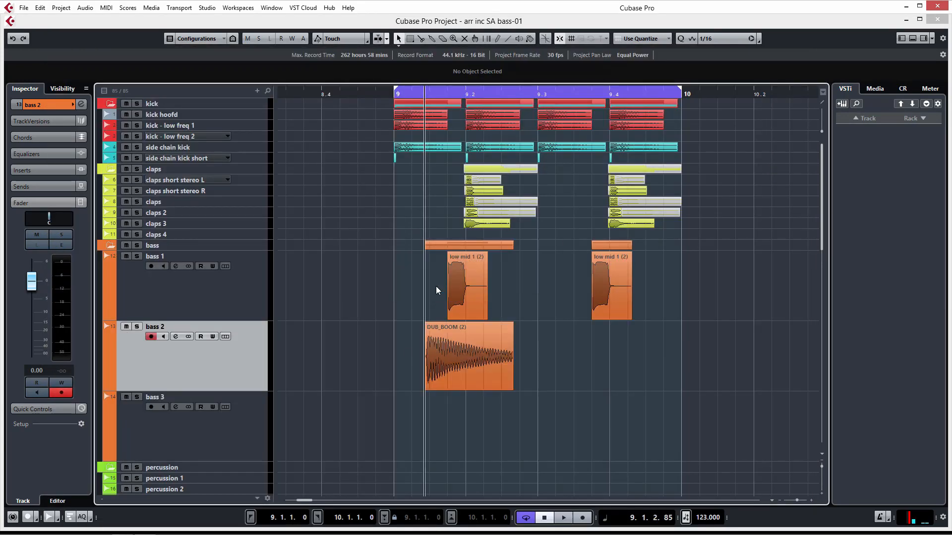
Move the DUB_BOOM event to 9.2.3 and lower the bass 2 volume to -7.66 dB during playback.
{"action": "left_click_drag", "start_coordinate": [457, 368], "coordinate": [534, 379]}
{"action": "key", "text": "space"}
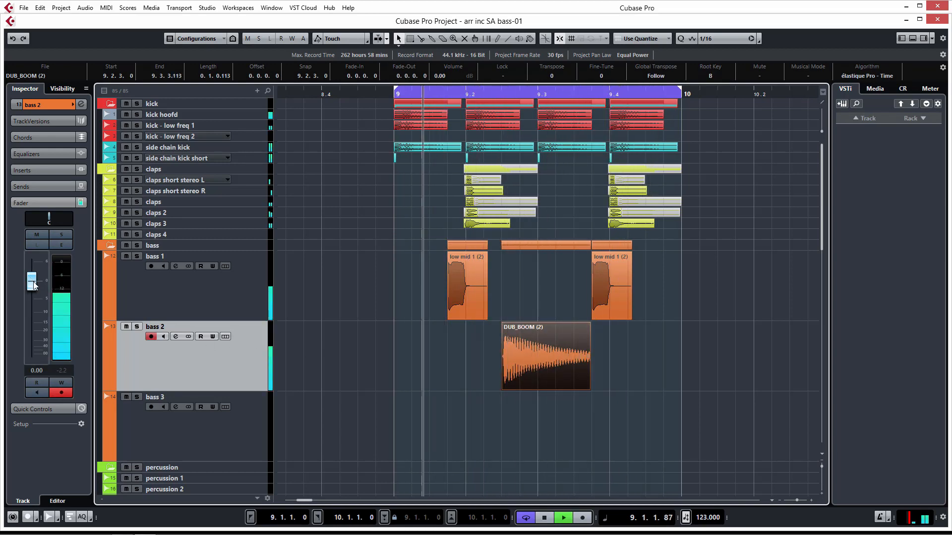
{"action": "left_click_drag", "start_coordinate": [32, 287], "coordinate": [34, 309]}
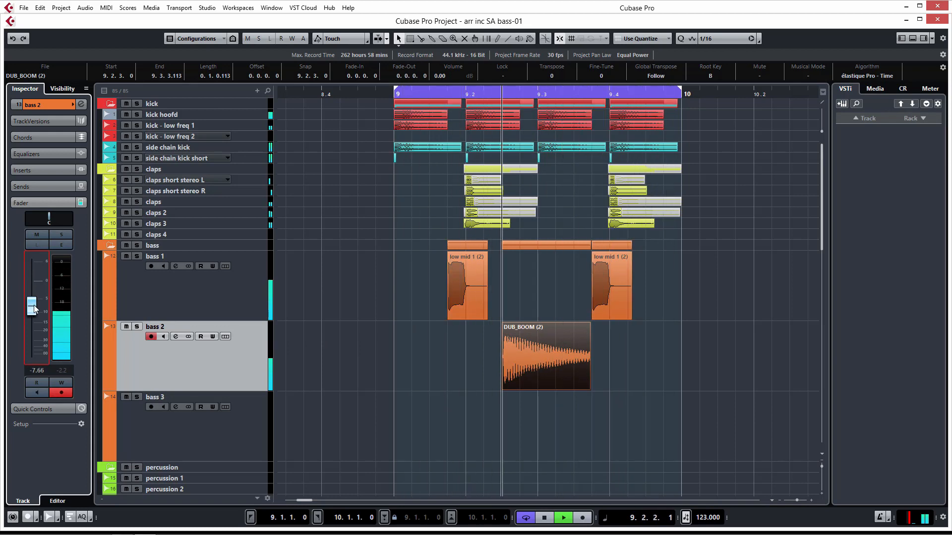
{"action": "left_click", "coordinate": [407, 290]}
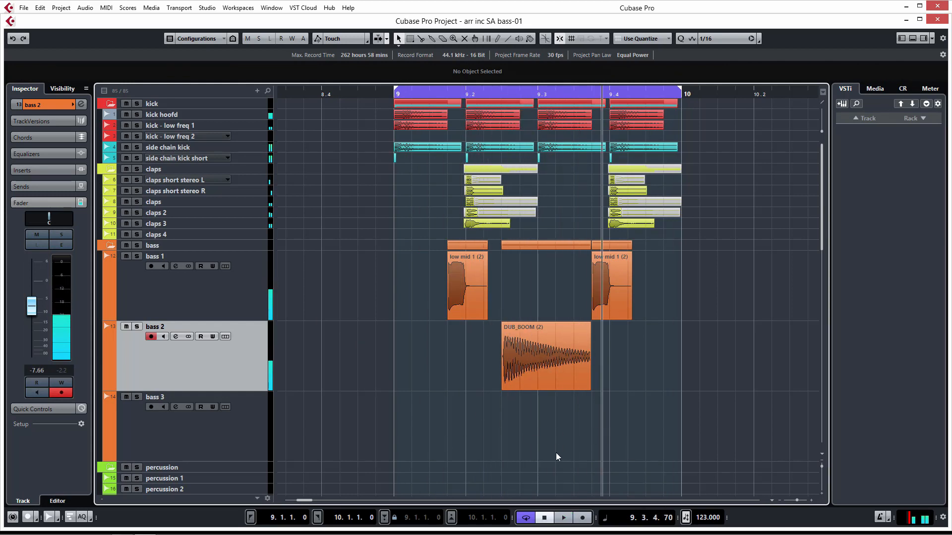
Open the audio import for the bass 3 track and audition amesz tom sub.wav, DUB_BOOM.wav, md kick.wav and HOT_tom-kick.wav.
{"action": "left_click", "coordinate": [235, 435]}
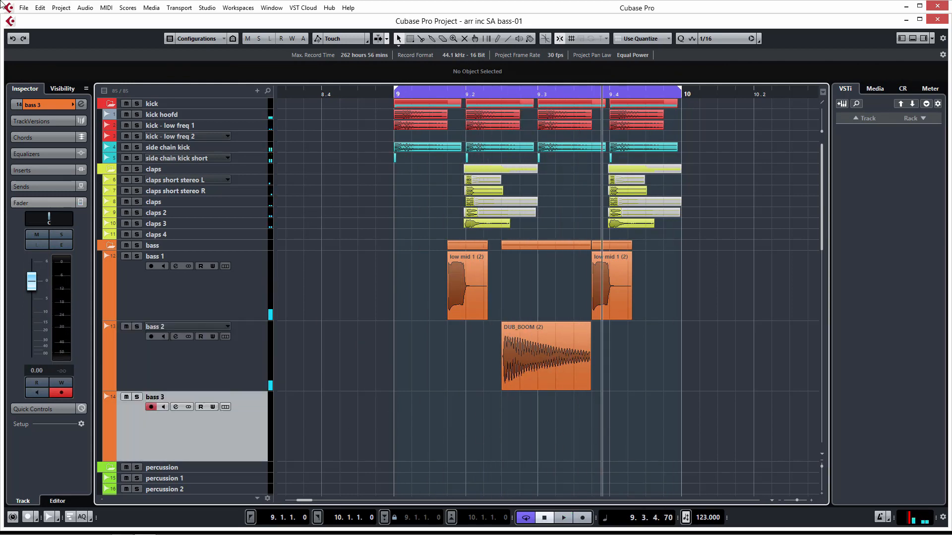
{"action": "left_click", "coordinate": [23, 8]}
{"action": "mouse_move", "coordinate": [79, 149]}
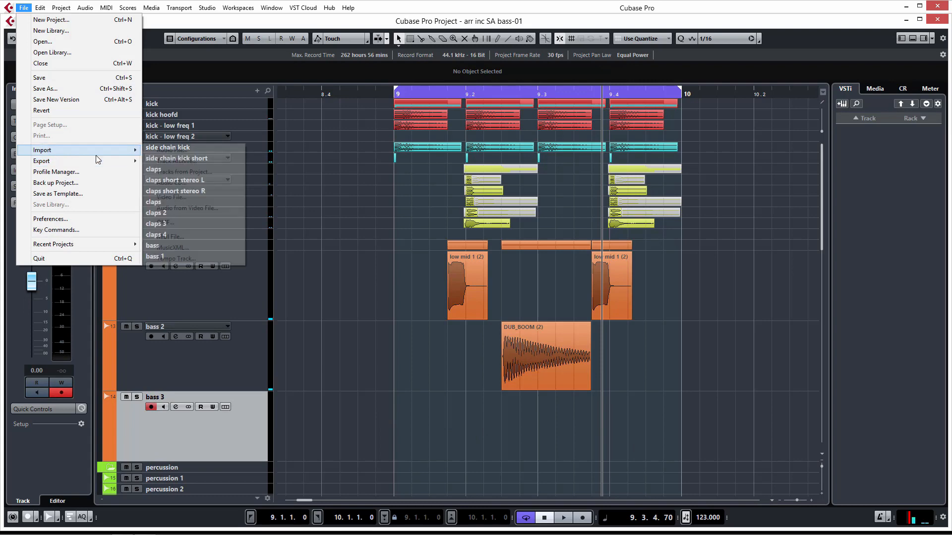
{"action": "left_click", "coordinate": [164, 151]}
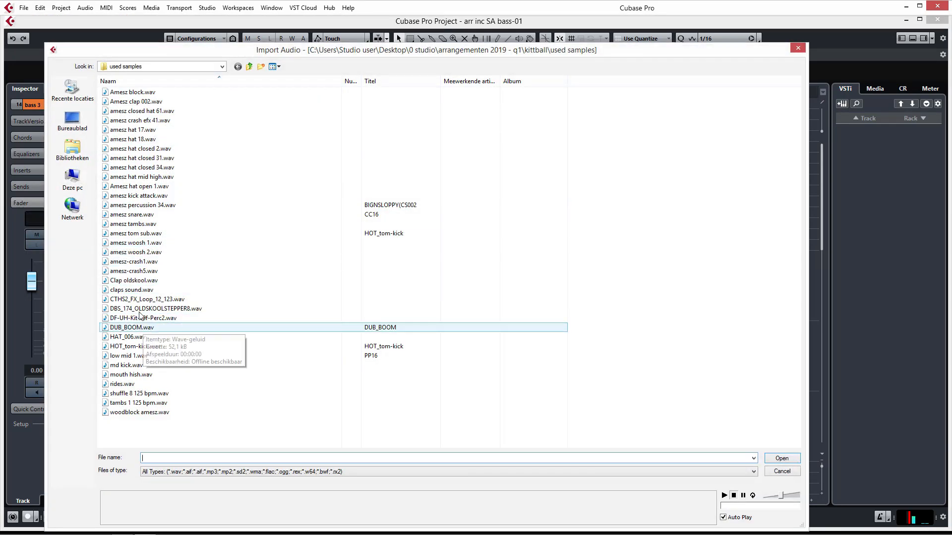
{"action": "left_click", "coordinate": [141, 233]}
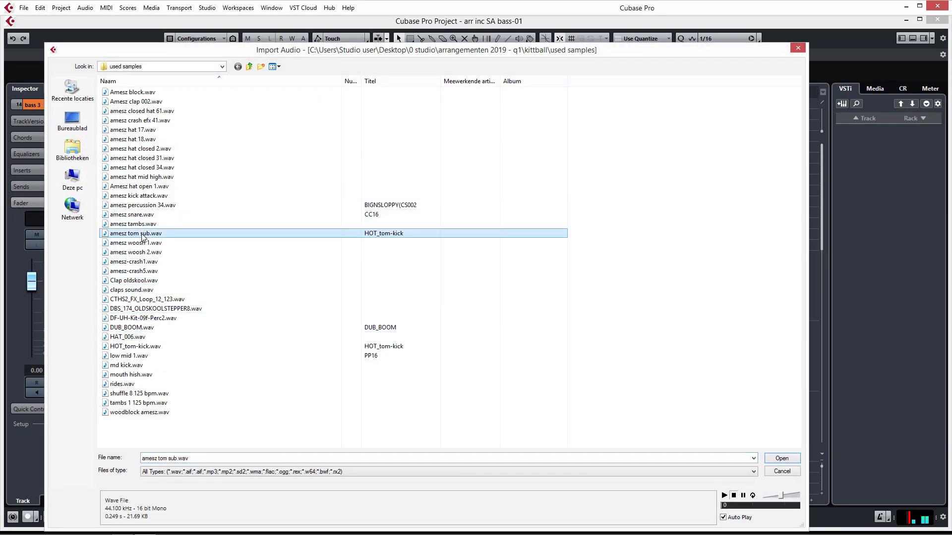
{"action": "left_click", "coordinate": [132, 328]}
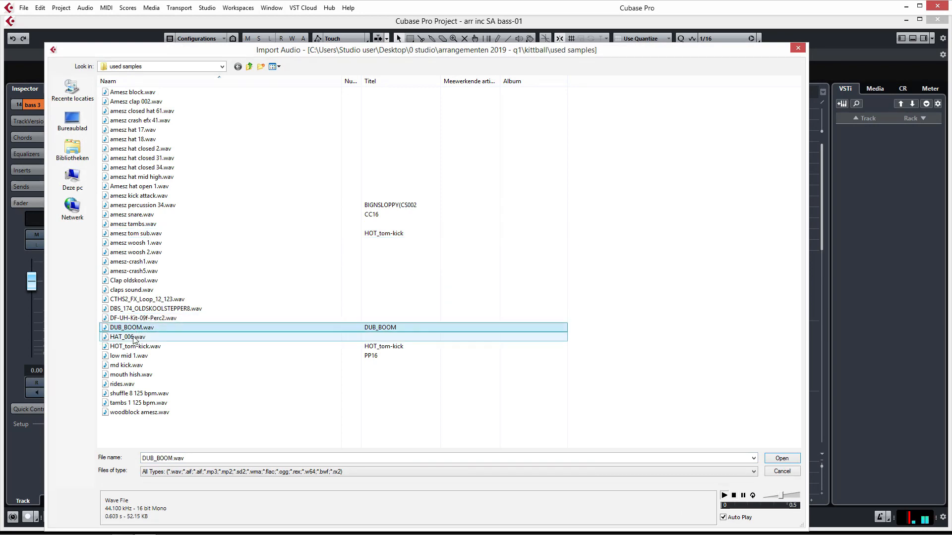
{"action": "key", "text": "Down"}
{"action": "key", "text": "Down"}
{"action": "key", "text": "Down"}
{"action": "key", "text": "Down"}
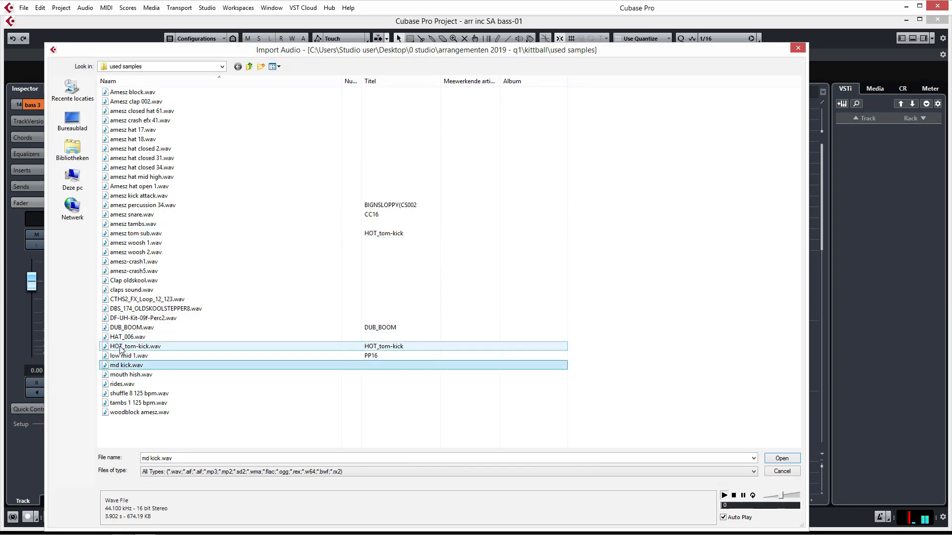
{"action": "left_click", "coordinate": [120, 349]}
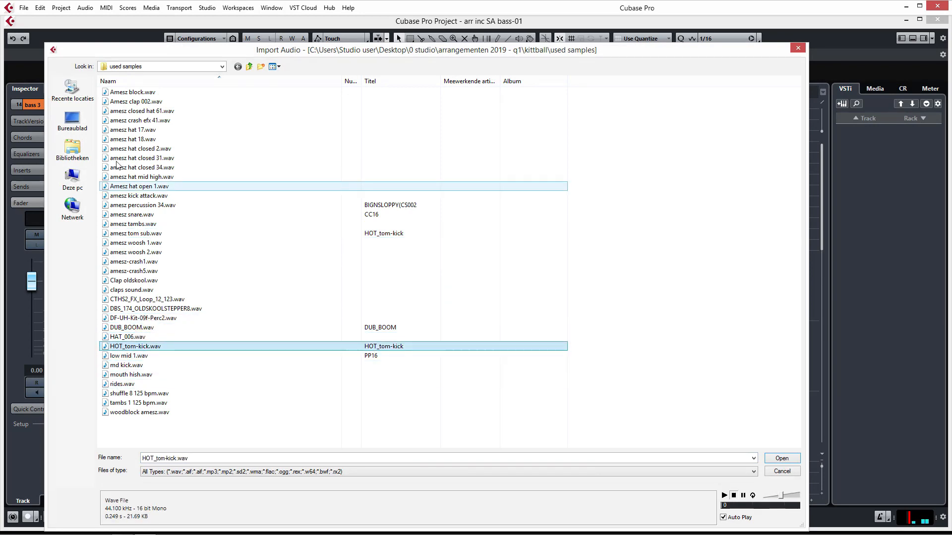
Audition further amesz samples and import amesz tom sub.wav onto the bass 3 track.
{"action": "left_click", "coordinate": [134, 189]}
{"action": "key", "text": "Down"}
{"action": "key", "text": "Down"}
{"action": "key", "text": "Down"}
{"action": "key", "text": "Down"}
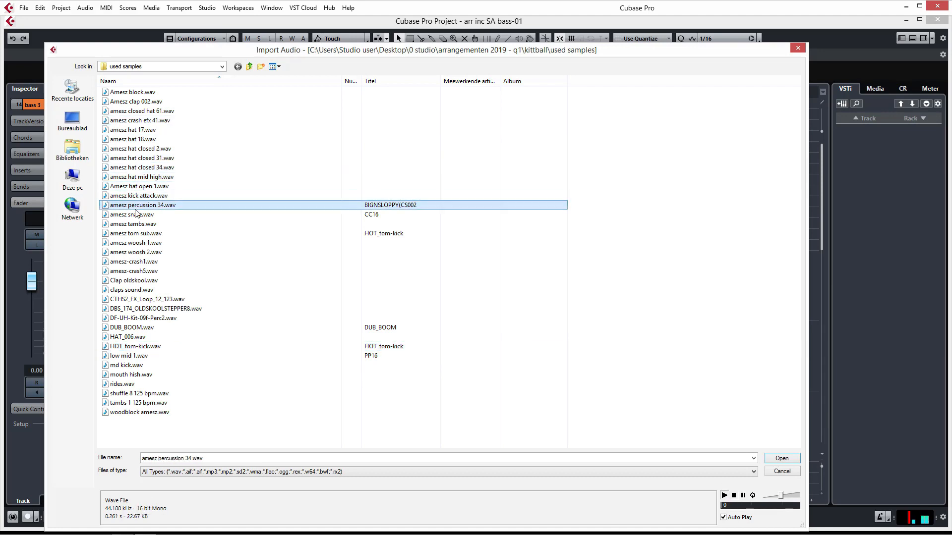
{"action": "left_click", "coordinate": [132, 234]}
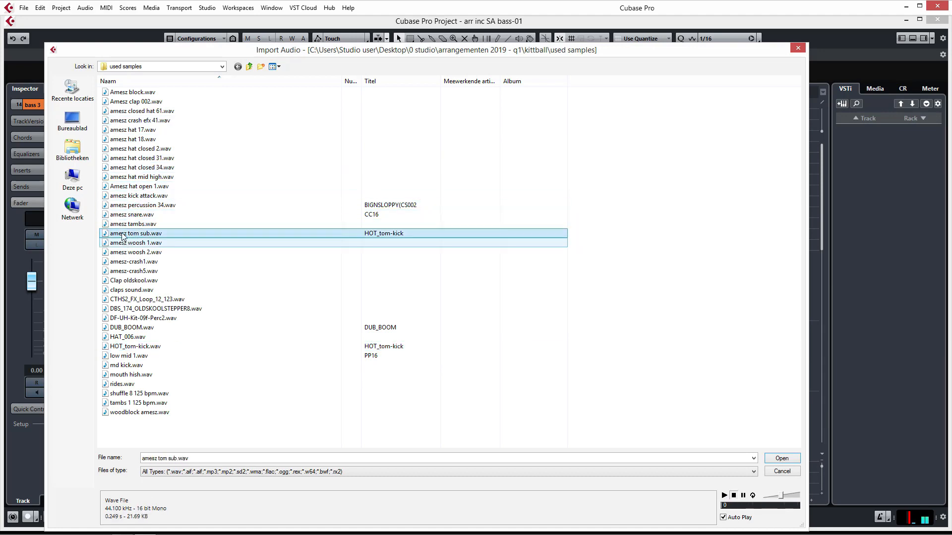
{"action": "double_click", "coordinate": [121, 234]}
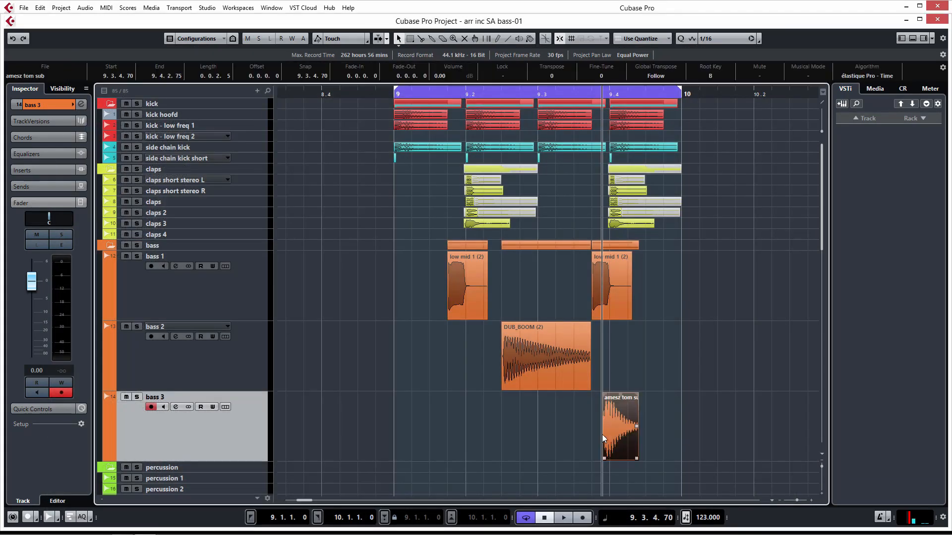
Place amesz tom sub events at 9.1.2 and 9.2.2 on bass 3, and lower the track's volume to -10.4 dB.
{"action": "left_click_drag", "start_coordinate": [617, 435], "coordinate": [500, 433]}
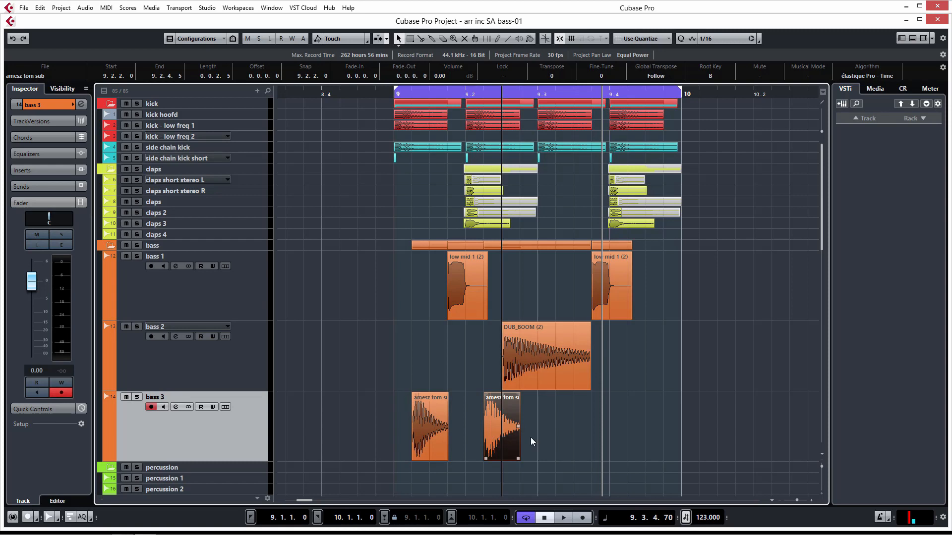
{"action": "left_click", "coordinate": [655, 426]}
{"action": "left_click_drag", "start_coordinate": [34, 291], "coordinate": [38, 323]}
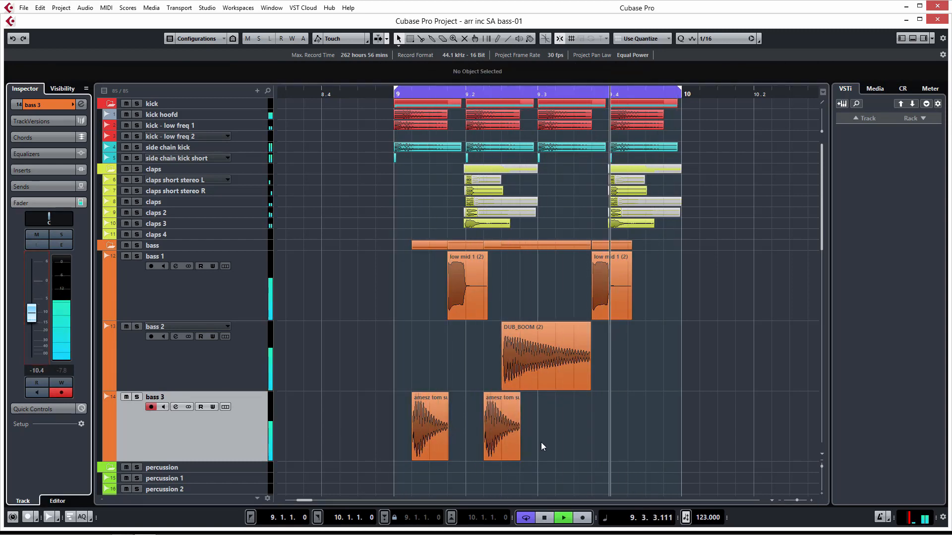
Move the two amesz tom sub events to 9.1.3 and 9.3.2, and the first low mid 1 event to 9.1.2.
{"action": "left_click", "coordinate": [443, 432]}
{"action": "left_click_drag", "start_coordinate": [443, 433], "coordinate": [461, 432]}
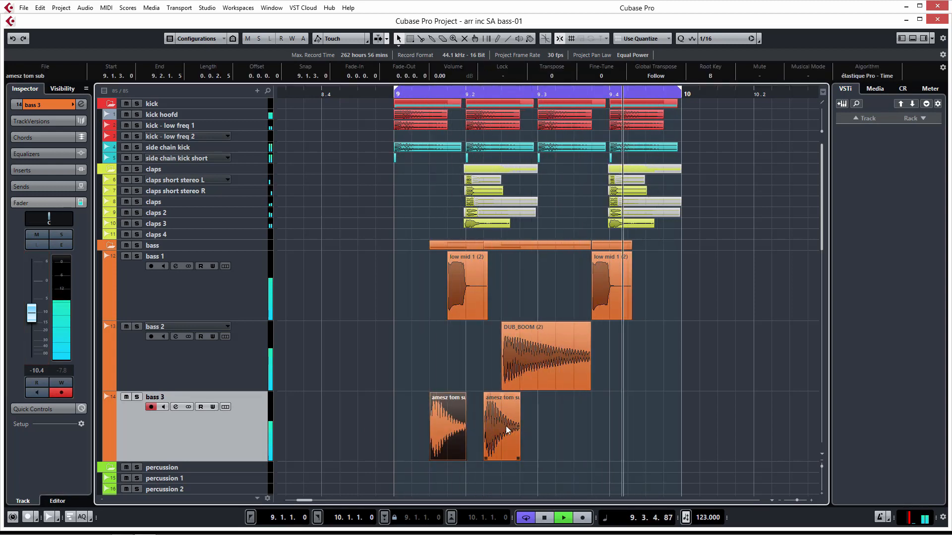
{"action": "left_click_drag", "start_coordinate": [503, 428], "coordinate": [568, 427]}
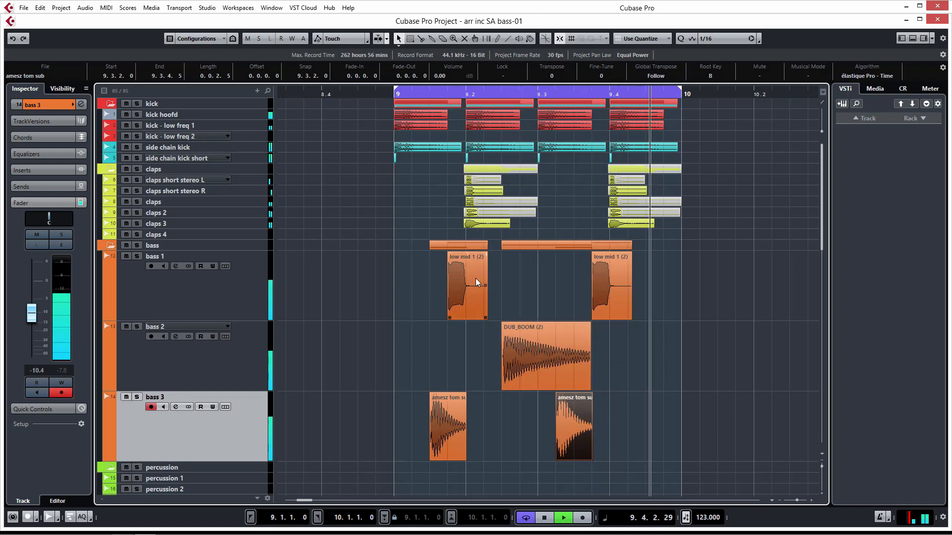
{"action": "left_click_drag", "start_coordinate": [478, 279], "coordinate": [433, 270]}
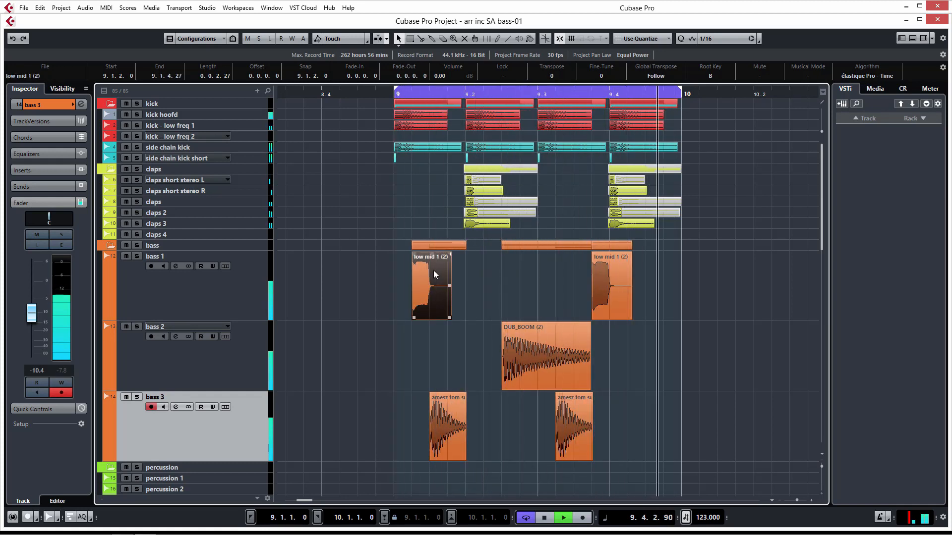
Move the DUB_BOOM event to 9.3.3, the second low mid 1 event to 9.3.2 and the second amesz tom sub event to 9.4.3.
{"action": "left_click_drag", "start_coordinate": [619, 298], "coordinate": [597, 290]}
{"action": "left_click_drag", "start_coordinate": [587, 445], "coordinate": [661, 441]}
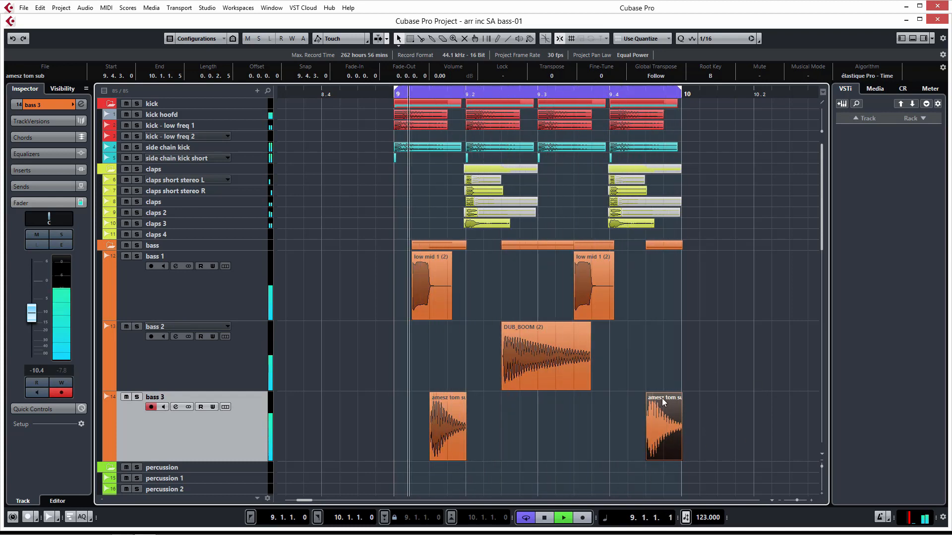
{"action": "left_click_drag", "start_coordinate": [523, 347], "coordinate": [595, 349]}
{"action": "left_click_drag", "start_coordinate": [588, 302], "coordinate": [574, 301]}
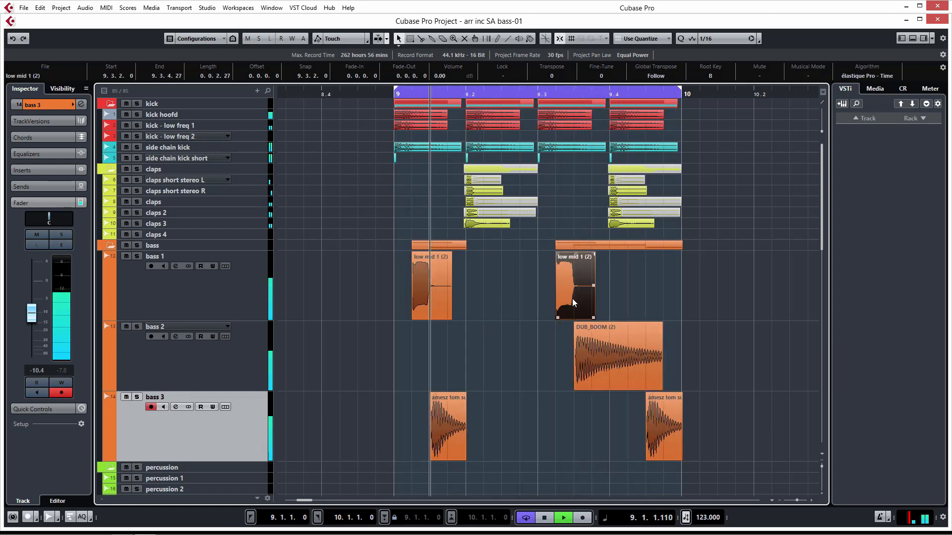
Move the two low mid 1 events on bass 1 to 9.2.4 and 9.4.4.
{"action": "left_click", "coordinate": [430, 278]}
{"action": "left_click_drag", "start_coordinate": [430, 278], "coordinate": [688, 306]}
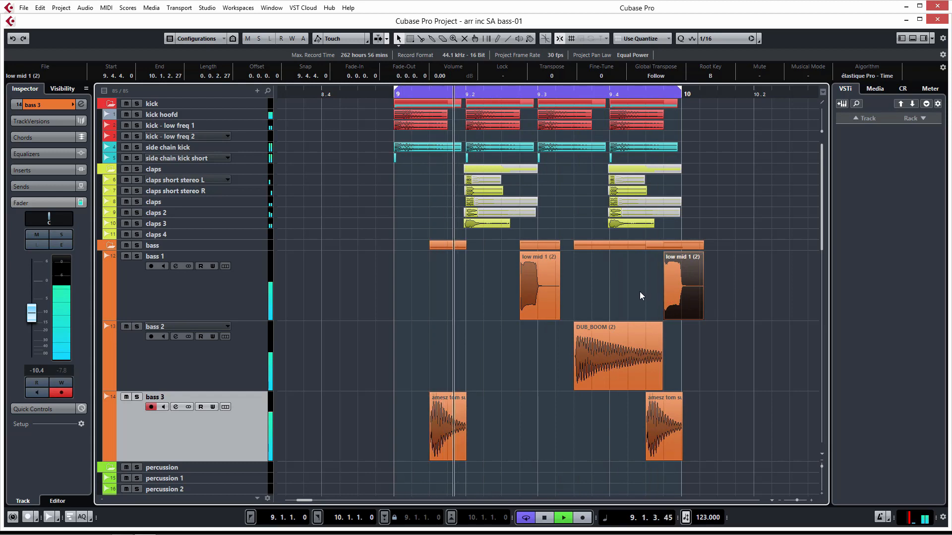
{"action": "right_click", "coordinate": [629, 284]}
{"action": "left_click", "coordinate": [629, 284]}
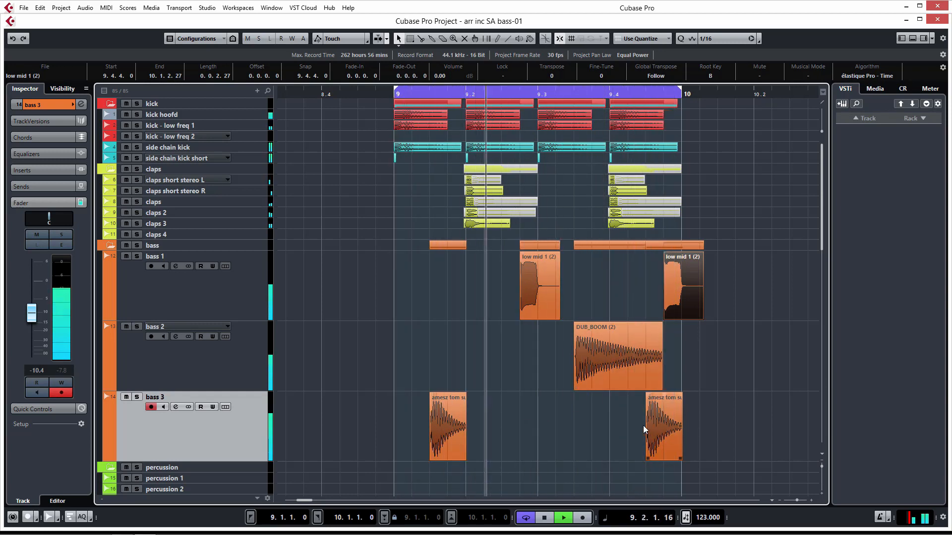
Move the two amesz tom sub events on bass 3 to 9.1.4 and 9.2.3, and stop playback.
{"action": "left_click_drag", "start_coordinate": [643, 425], "coordinate": [521, 419]}
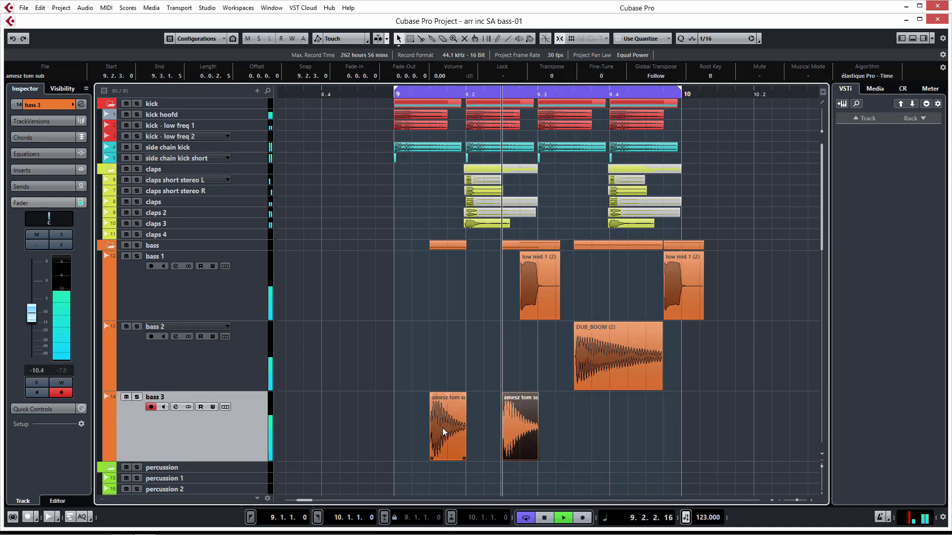
{"action": "left_click_drag", "start_coordinate": [443, 431], "coordinate": [455, 430]}
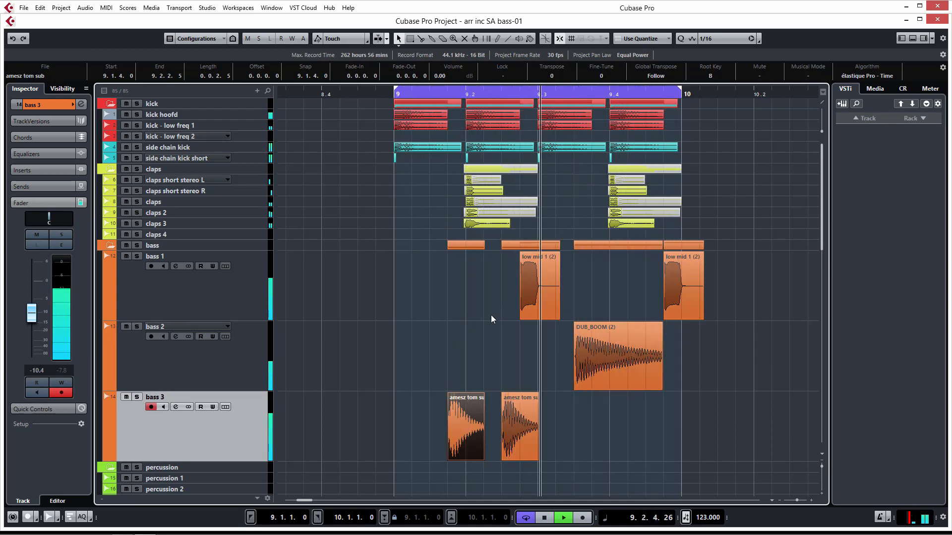
{"action": "key", "text": "space"}
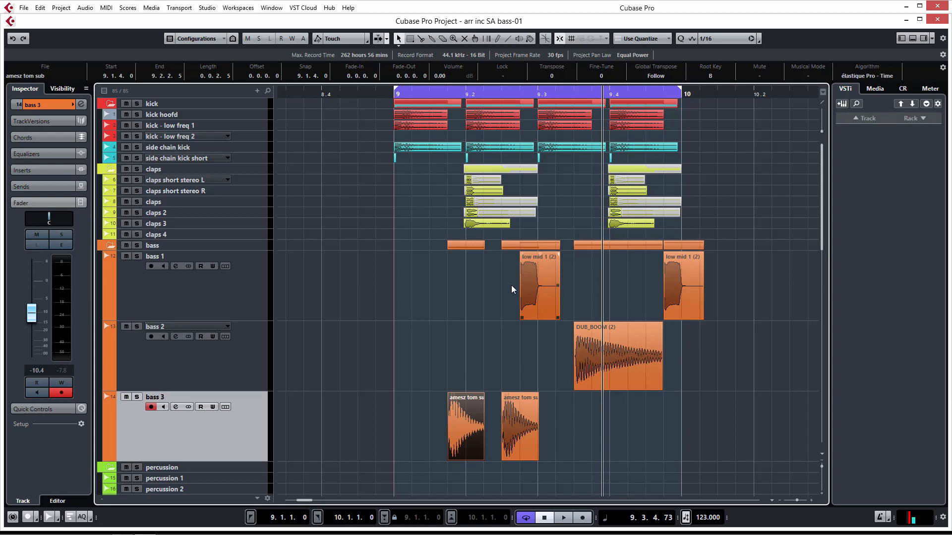
Bounce the low mid 1 event at 9.2.4 and replace the original event with the bounced audio.
{"action": "left_click", "coordinate": [546, 295]}
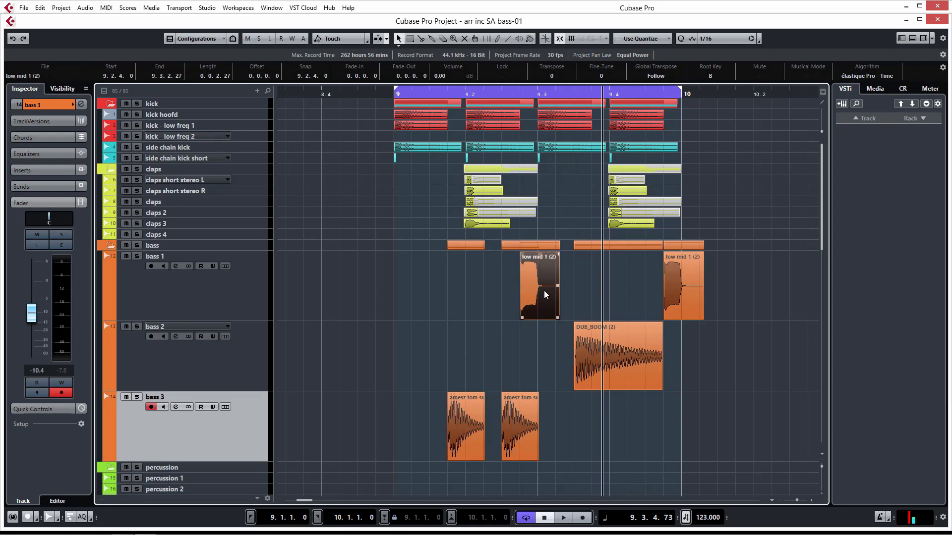
{"action": "left_click", "coordinate": [85, 8]}
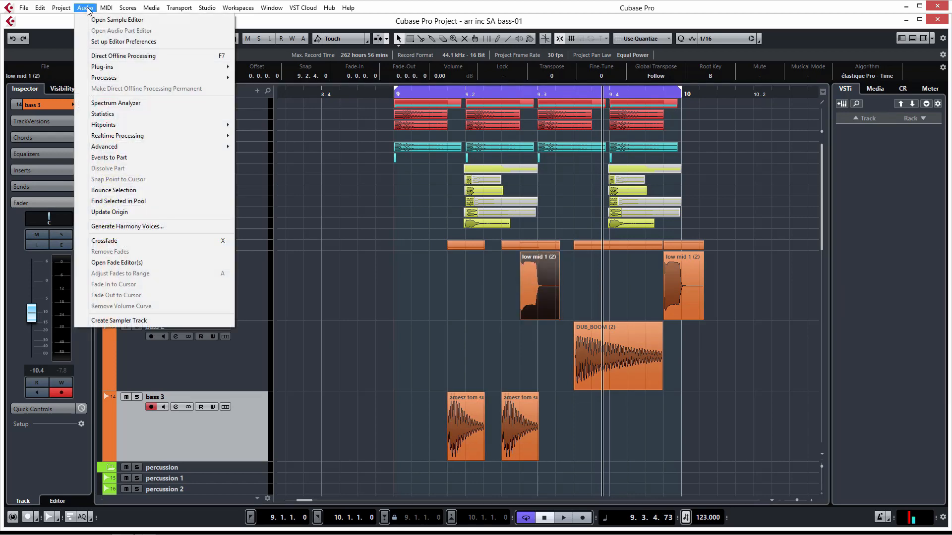
{"action": "left_click", "coordinate": [129, 191]}
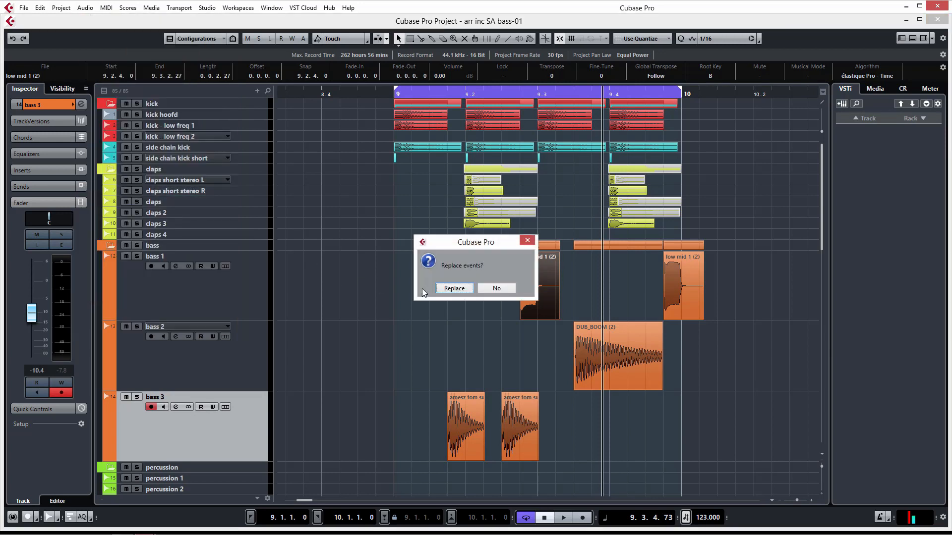
{"action": "left_click", "coordinate": [454, 288]}
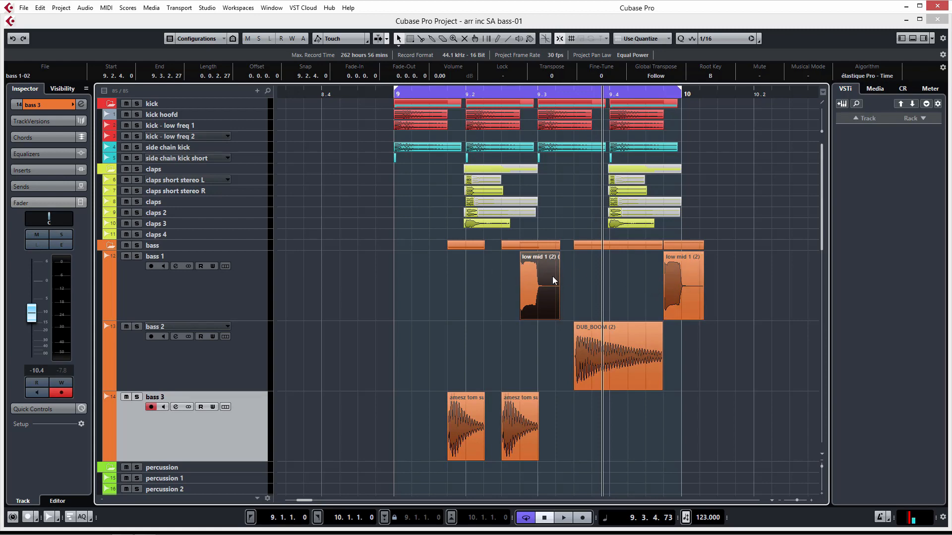
Pitch-shift the whole bounced low mid 1 event at 9.2.4 by -2 semitones and close the sample editor.
{"action": "double_click", "coordinate": [537, 277]}
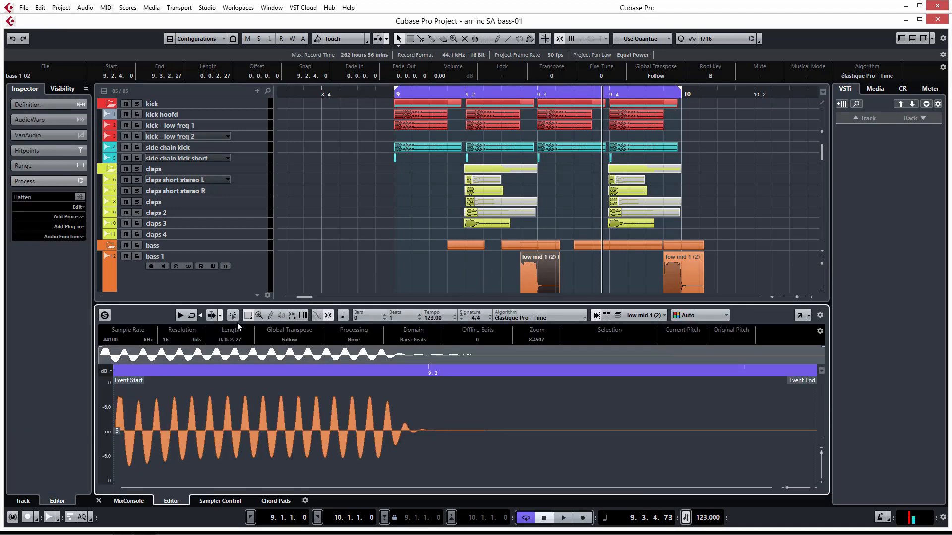
{"action": "key", "text": "ctrl+a"}
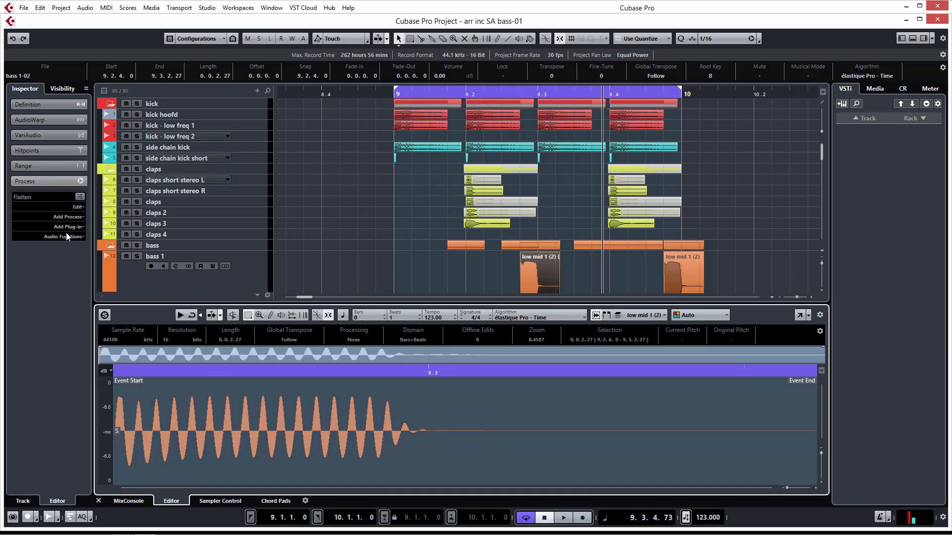
{"action": "left_click", "coordinate": [68, 218]}
{"action": "left_click", "coordinate": [62, 292]}
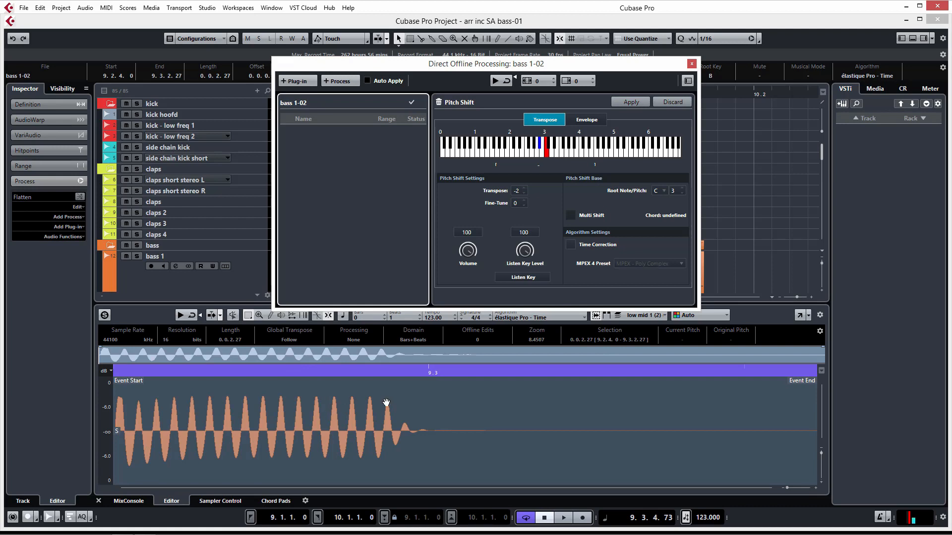
{"action": "left_click", "coordinate": [631, 103]}
{"action": "left_click", "coordinate": [691, 64]}
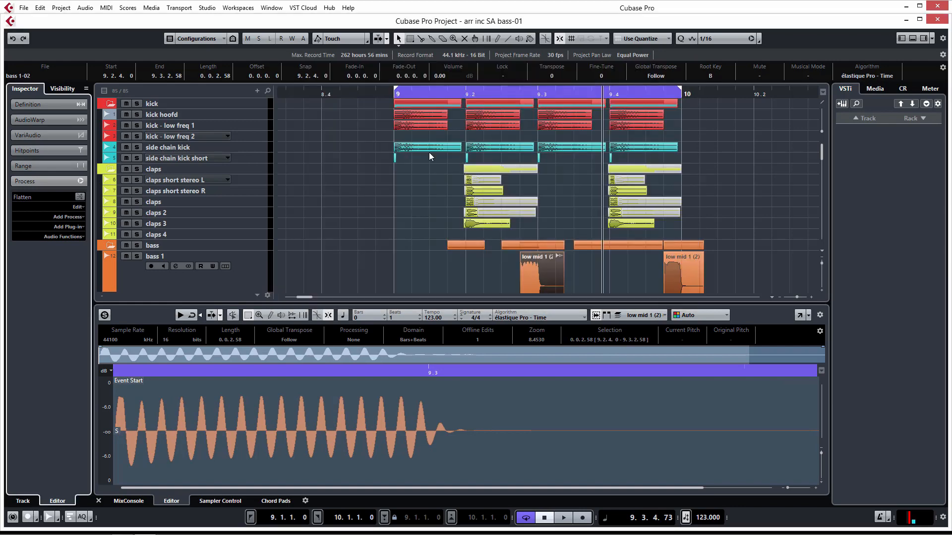
{"action": "left_click", "coordinate": [99, 502]}
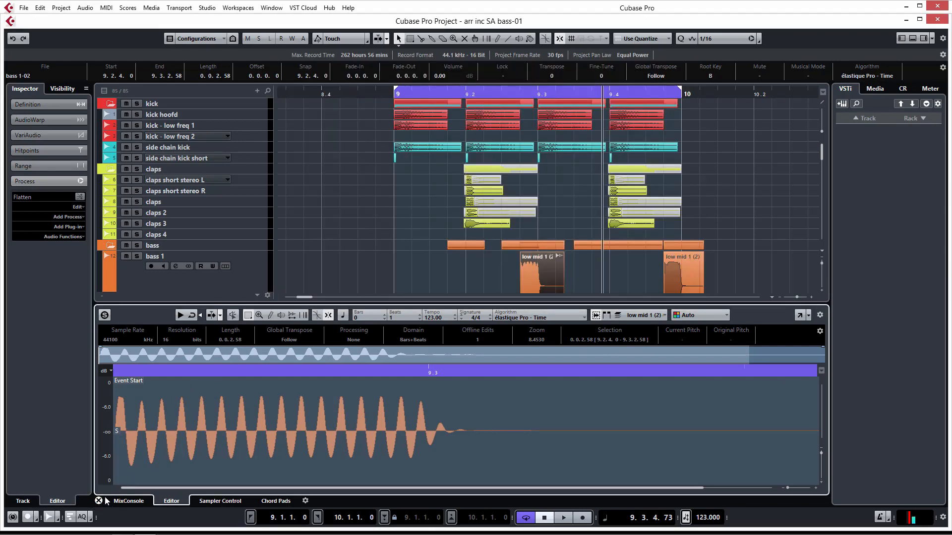
{"action": "left_click", "coordinate": [336, 296]}
Audition the loop, solo and unsolo the bass folder, and leave bass 1 and bass 2 muted so only bass 3 plays among them.
{"action": "left_click", "coordinate": [175, 288]}
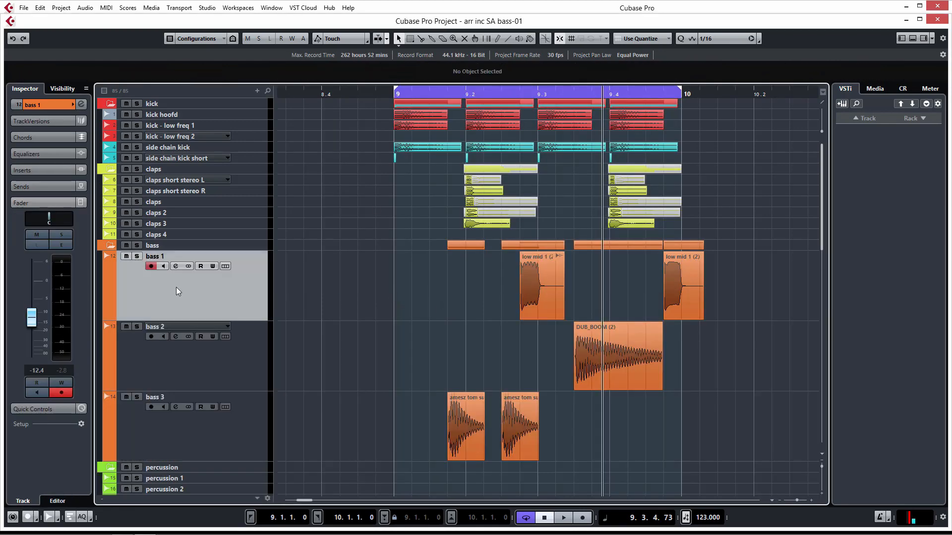
{"action": "key", "text": "space"}
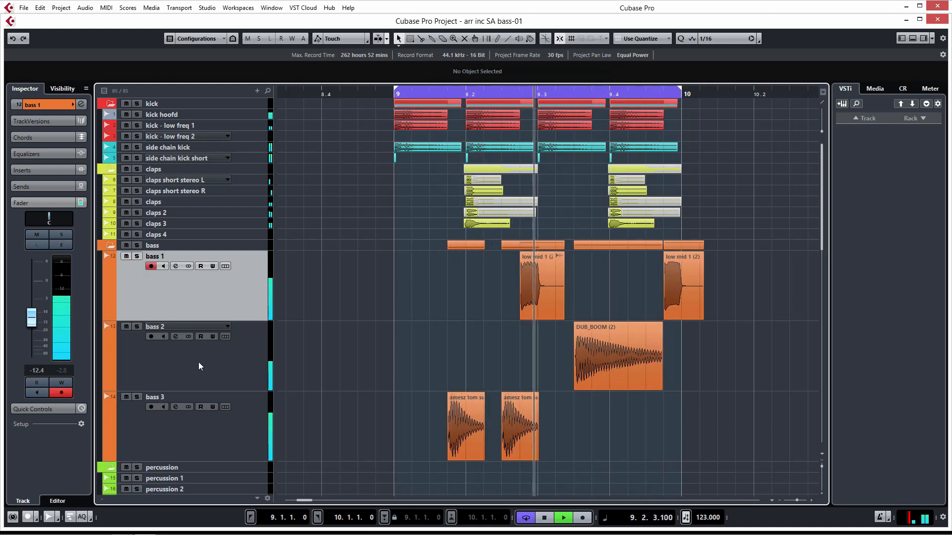
{"action": "key", "text": "s"}
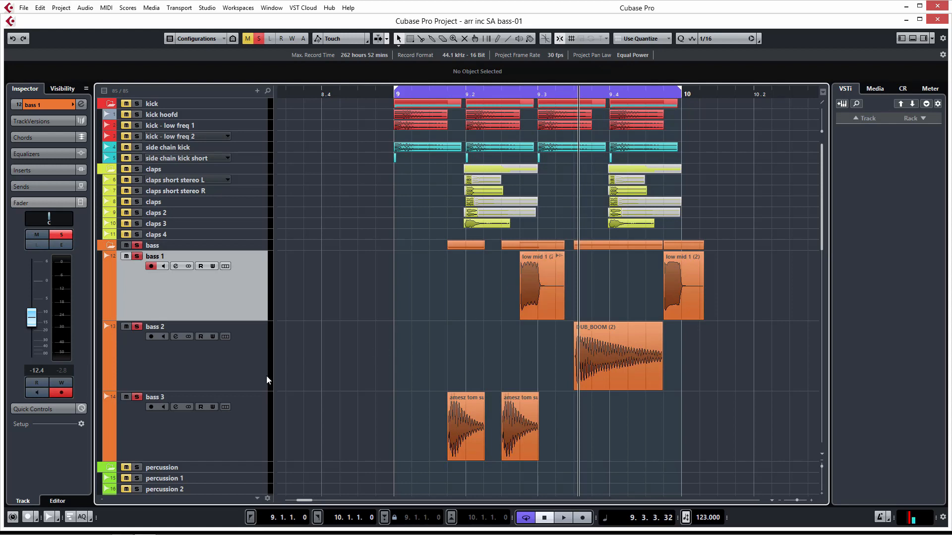
{"action": "left_click", "coordinate": [238, 431]}
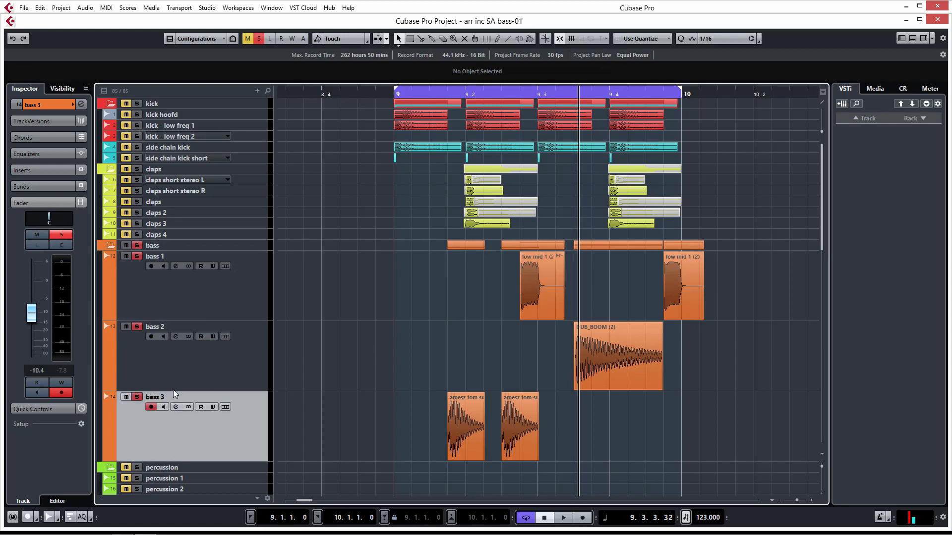
{"action": "left_click", "coordinate": [136, 245]}
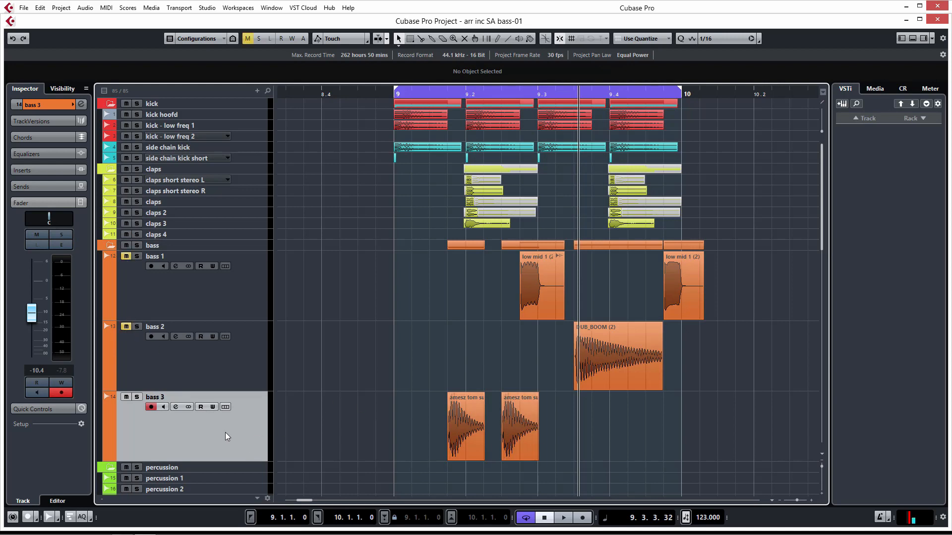
Add a high-cut pre-filter with slope 48 to the bass 3 channel and lower its volume to -10.9 dB.
{"action": "left_click", "coordinate": [58, 243]}
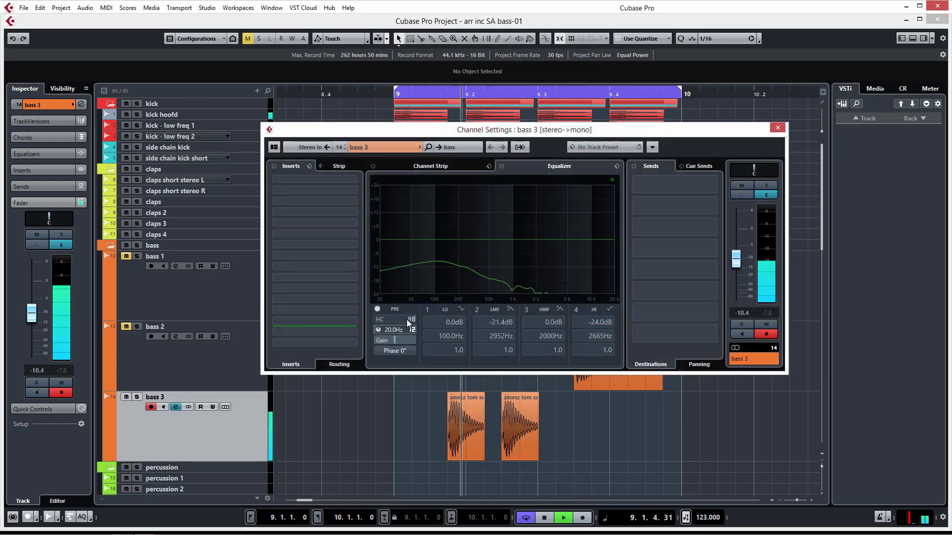
{"action": "left_click_drag", "start_coordinate": [409, 319], "coordinate": [373, 311]}
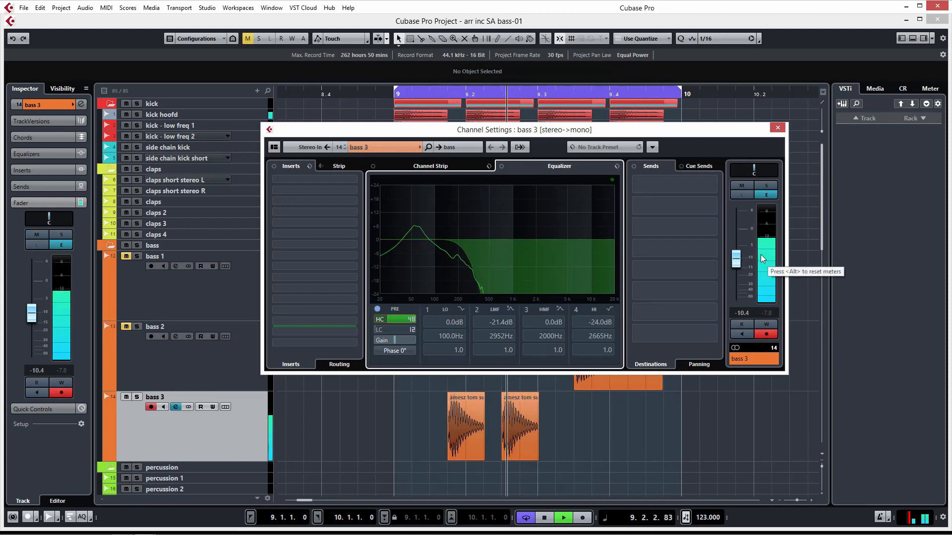
{"action": "left_click_drag", "start_coordinate": [737, 259], "coordinate": [736, 261]}
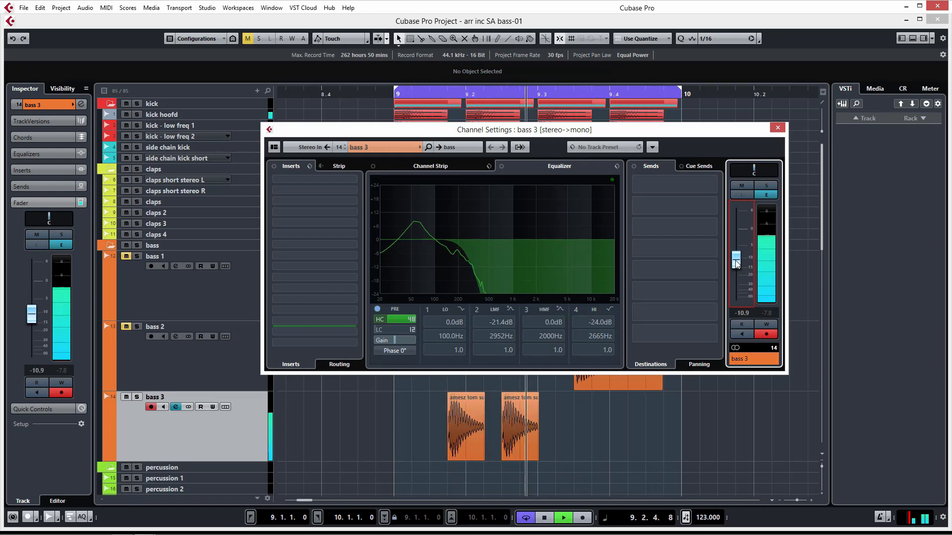
{"action": "left_click", "coordinate": [777, 127]}
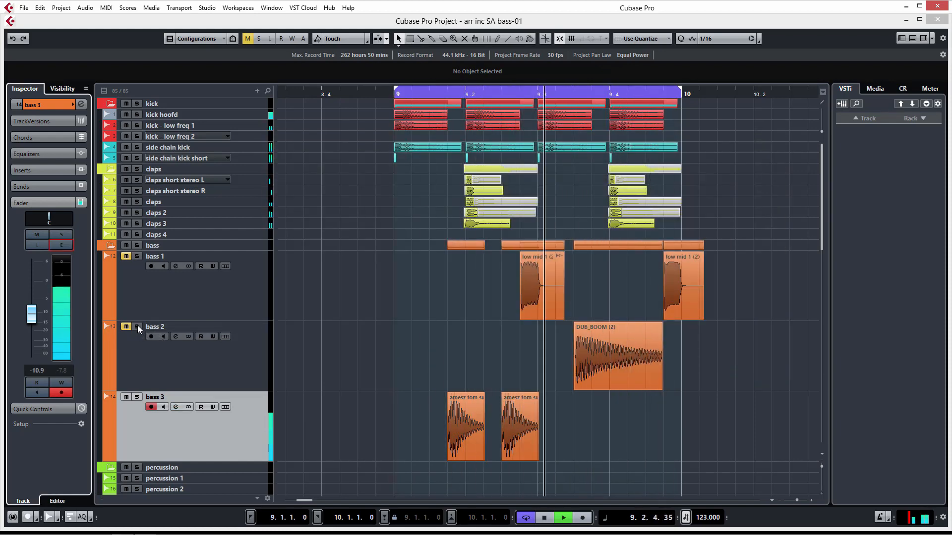
Unmute bass 2, filter its highs with a slope 48 high cut, and lower its volume to -8.71 dB.
{"action": "left_click", "coordinate": [141, 355]}
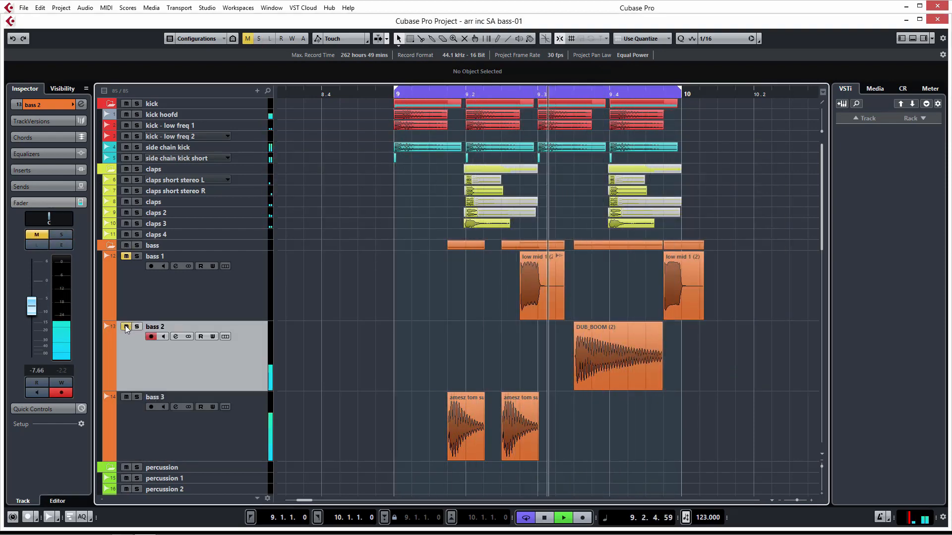
{"action": "left_click", "coordinate": [127, 327]}
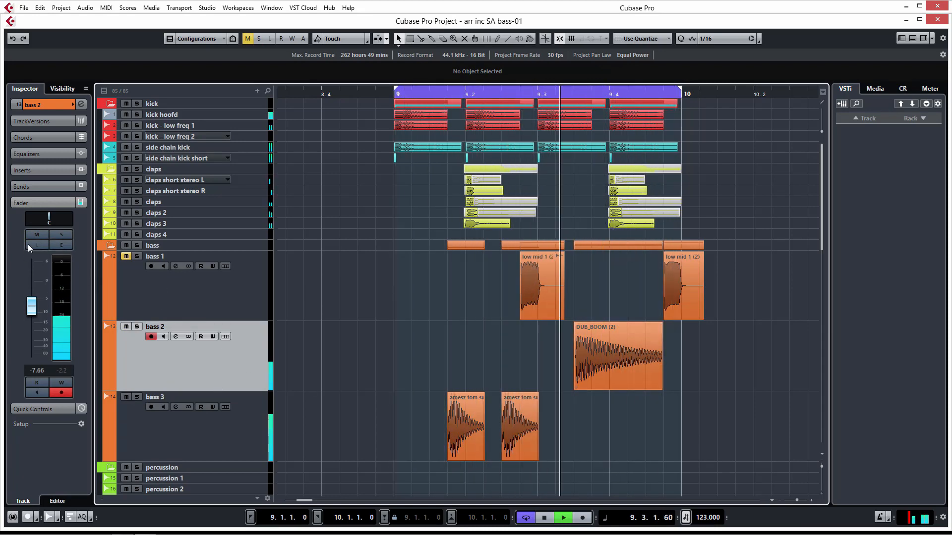
{"action": "left_click", "coordinate": [62, 245]}
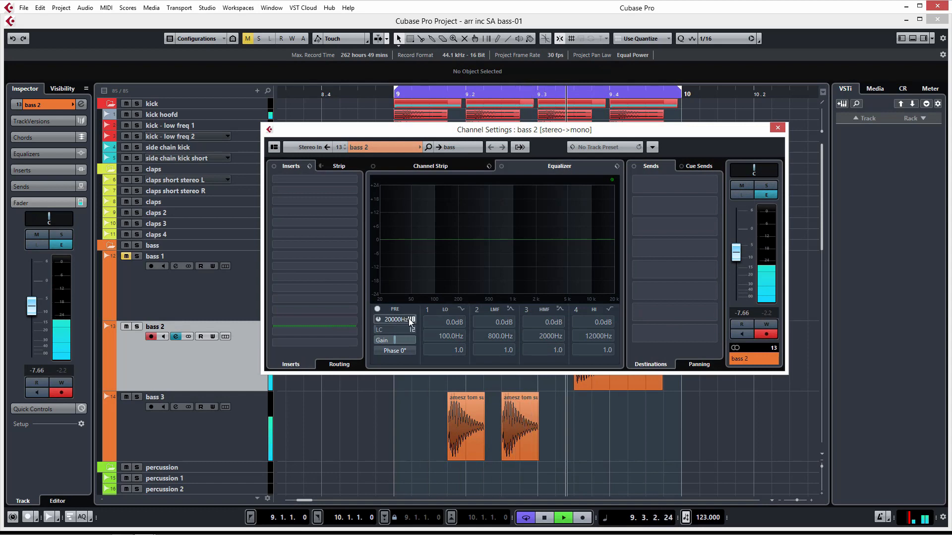
{"action": "left_click_drag", "start_coordinate": [412, 319], "coordinate": [377, 312]}
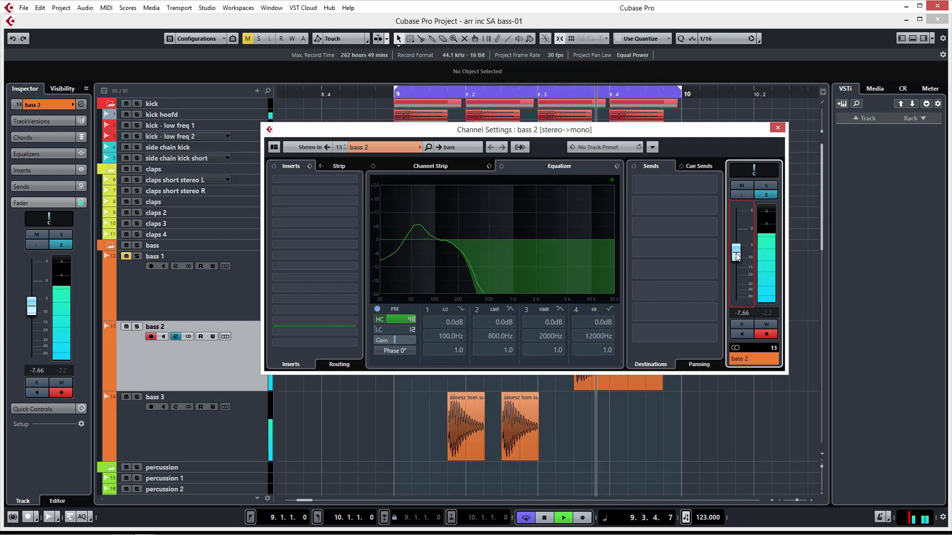
{"action": "left_click_drag", "start_coordinate": [735, 261], "coordinate": [732, 258]}
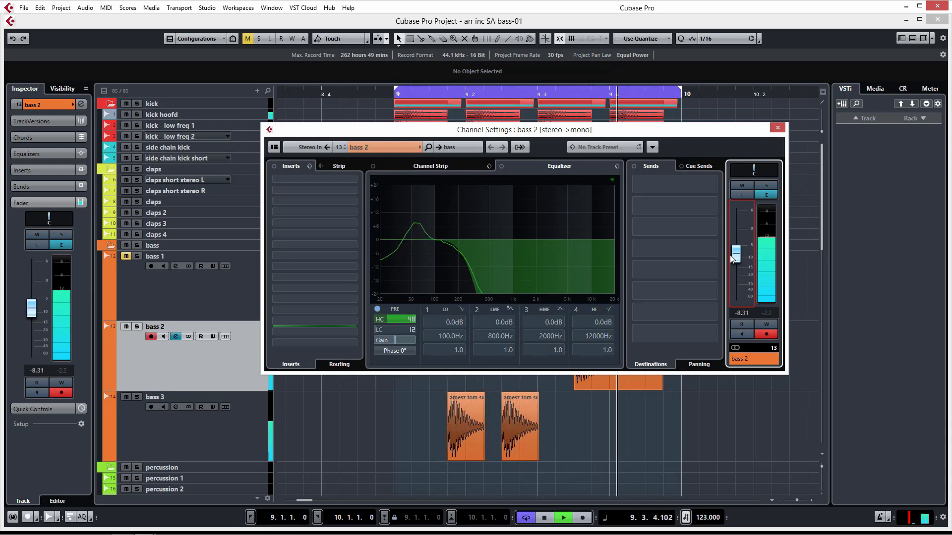
{"action": "left_click_drag", "start_coordinate": [737, 257], "coordinate": [737, 258]}
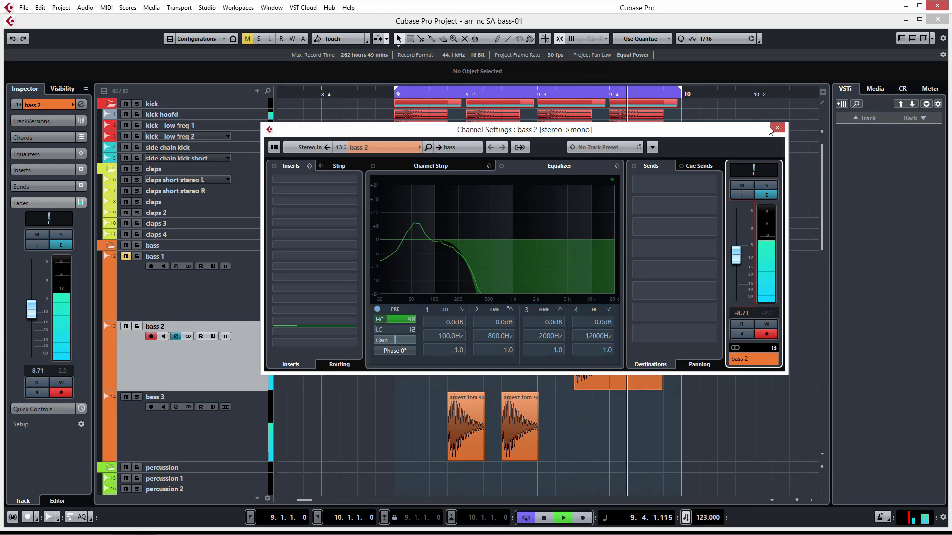
{"action": "left_click", "coordinate": [778, 129]}
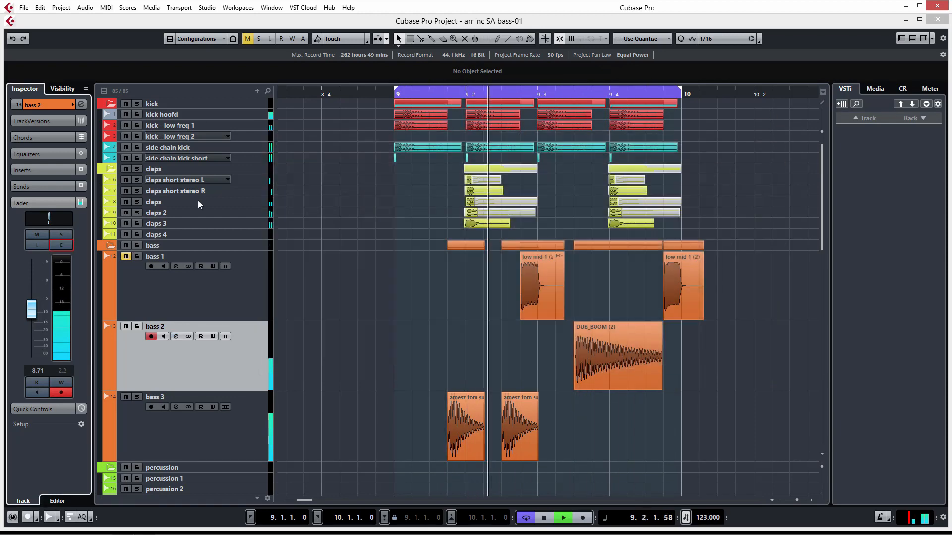
Unmute bass 1 and lower its volume to -15.5 dB.
{"action": "left_click", "coordinate": [126, 256]}
{"action": "left_click", "coordinate": [174, 287]}
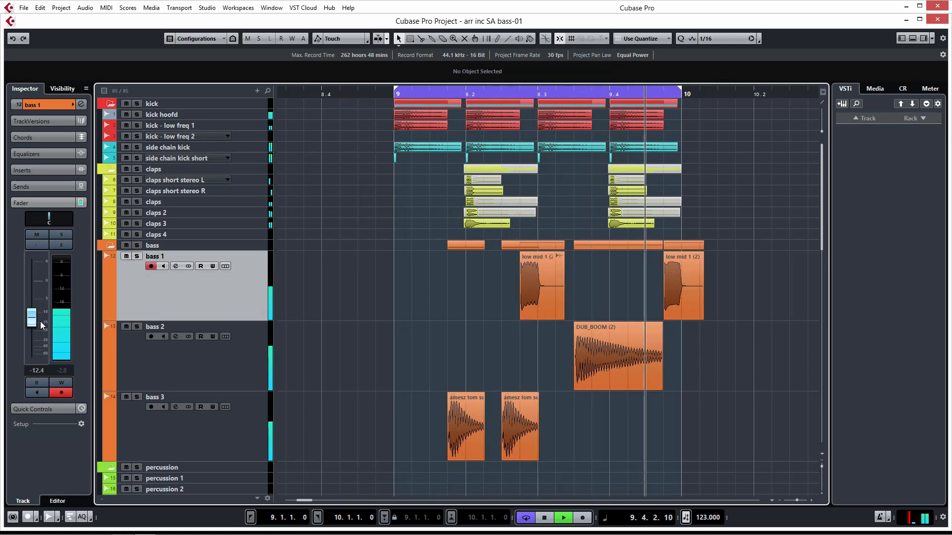
{"action": "left_click_drag", "start_coordinate": [31, 321], "coordinate": [33, 327]}
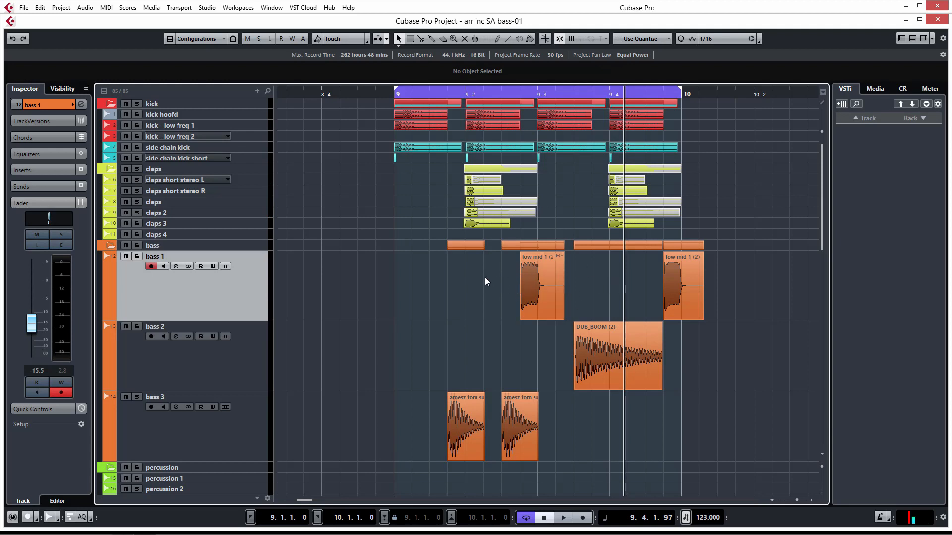
Move both bass 1 events together slightly later, so the first one starts at 9.2.4.17.
{"action": "left_click_drag", "start_coordinate": [503, 282], "coordinate": [722, 305]}
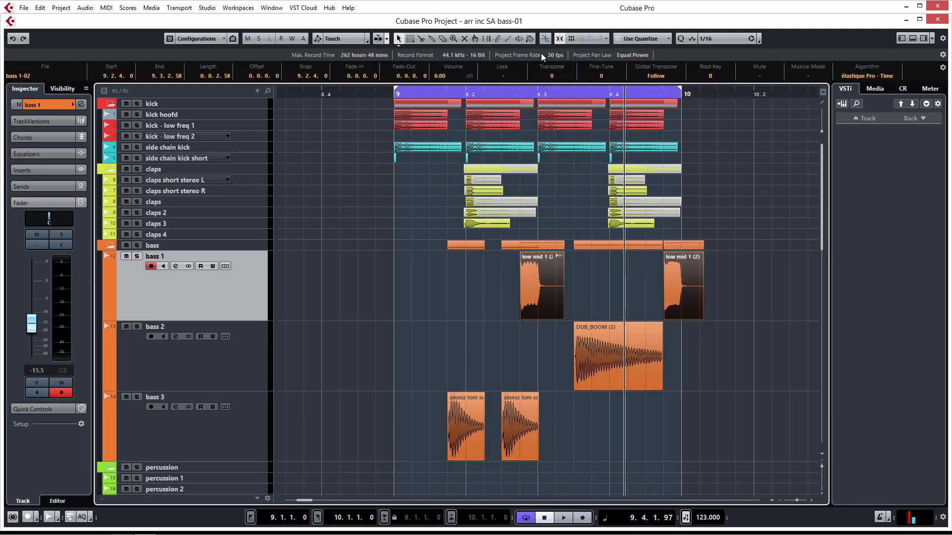
{"action": "left_click", "coordinate": [777, 304]}
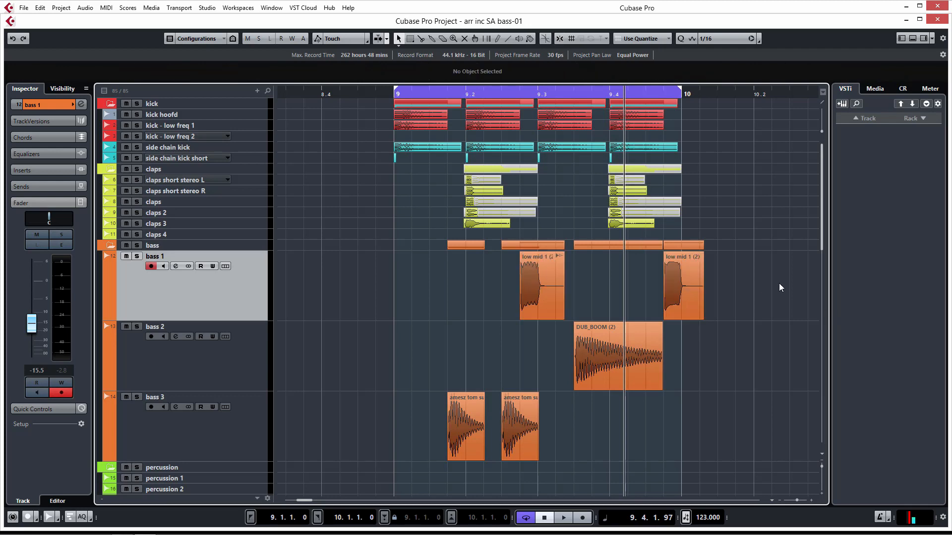
{"action": "left_click_drag", "start_coordinate": [539, 270], "coordinate": [530, 275]}
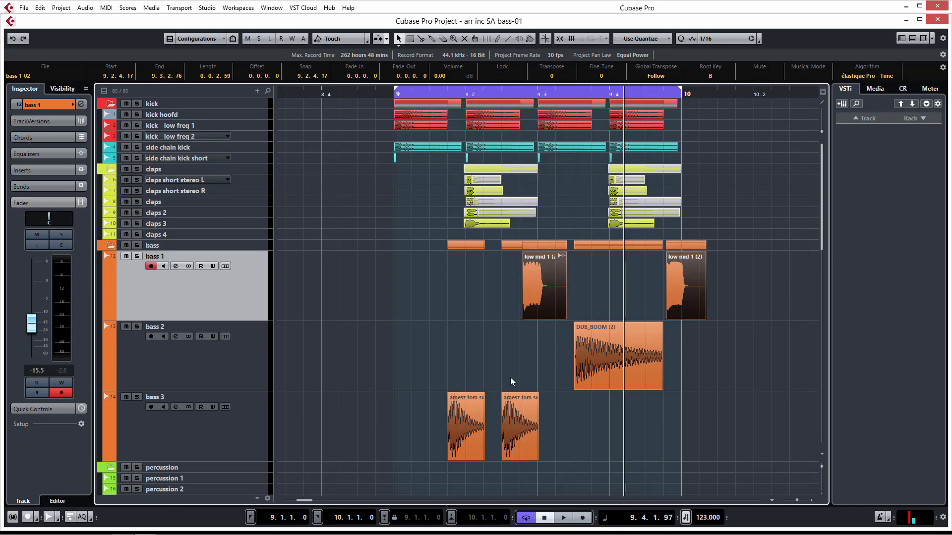
{"action": "left_click", "coordinate": [505, 382]}
Nudge the first bass 3 event slightly later than its grid position.
{"action": "left_click", "coordinate": [465, 426]}
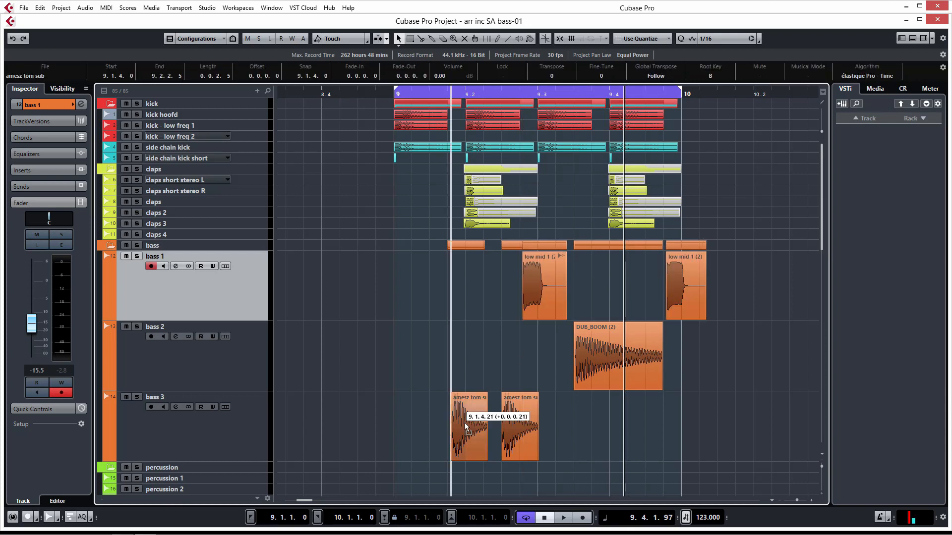
{"action": "left_click_drag", "start_coordinate": [466, 425], "coordinate": [465, 426]}
{"action": "left_click", "coordinate": [463, 303]}
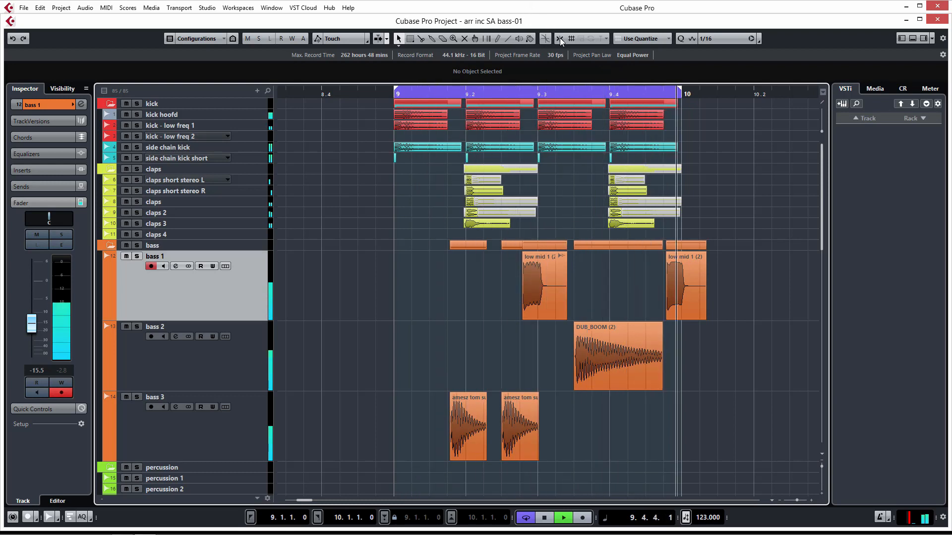
Split the last bass 1 event at bar 10, move its tail to the loop start at 9.1.1.0, and audition the loop.
{"action": "left_click", "coordinate": [682, 283]}
{"action": "right_click", "coordinate": [679, 281]}
{"action": "left_click", "coordinate": [686, 272]}
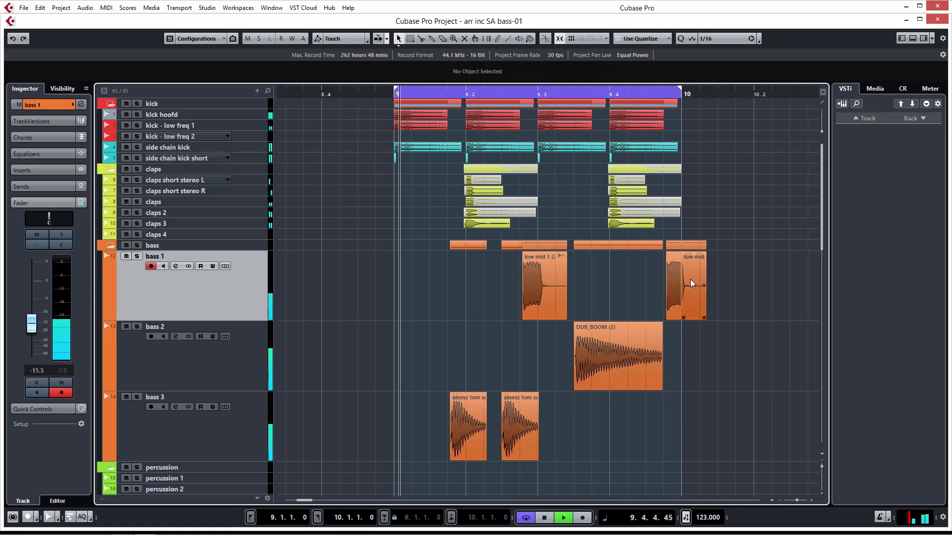
{"action": "left_click_drag", "start_coordinate": [690, 279], "coordinate": [405, 266]}
{"action": "key", "text": "space"}
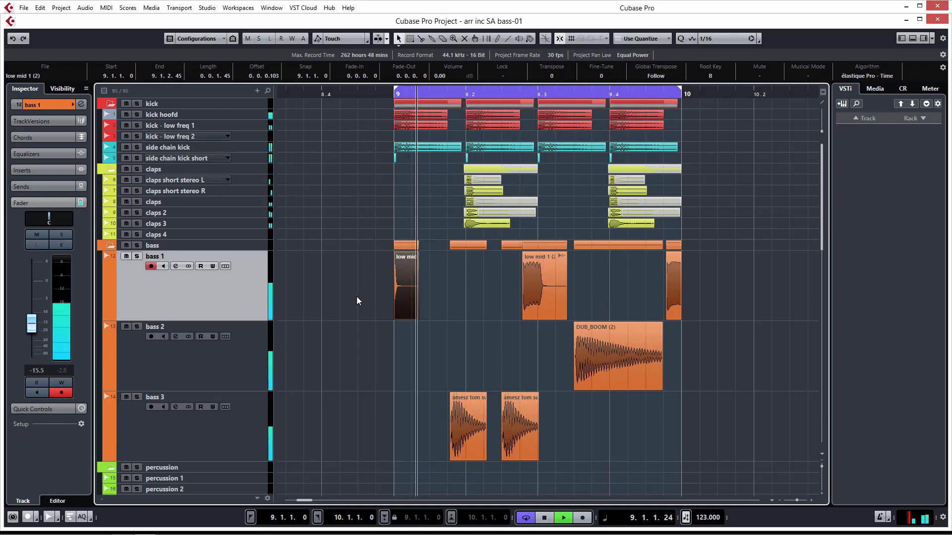
{"action": "key", "text": "space"}
Open the channel settings of the bass group track and remove both existing compressors from its inserts.
{"action": "scroll", "coordinate": [350, 287], "scroll_direction": "down", "scroll_amount": 3}
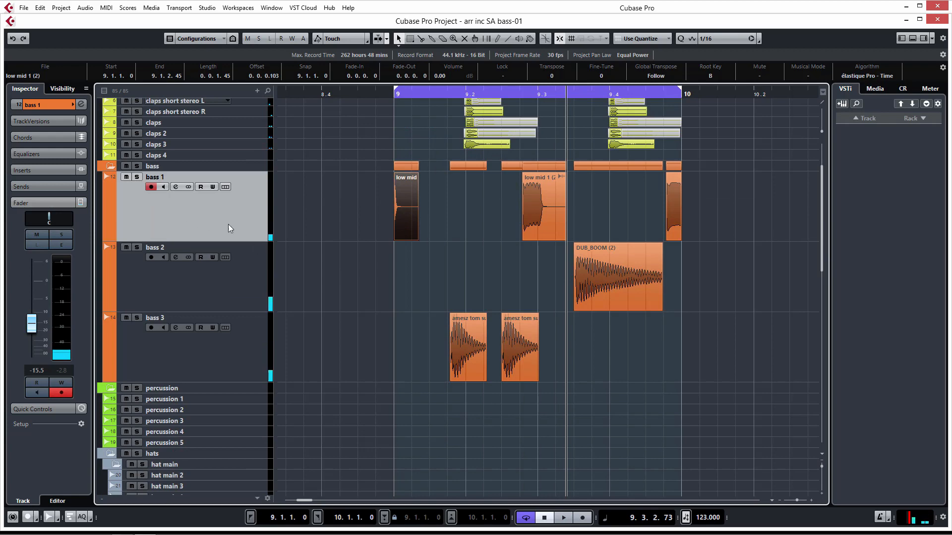
{"action": "scroll", "coordinate": [212, 320], "scroll_direction": "down", "scroll_amount": 15}
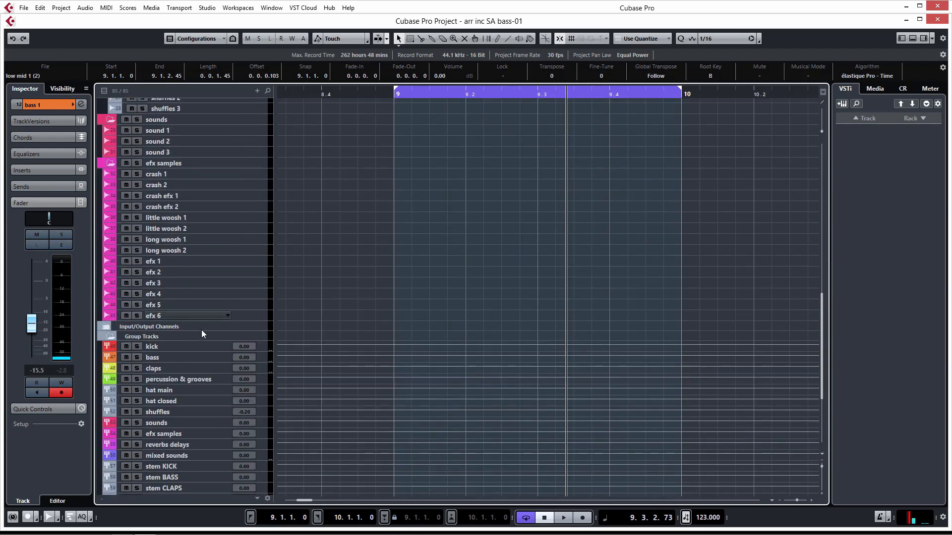
{"action": "left_click", "coordinate": [173, 357]}
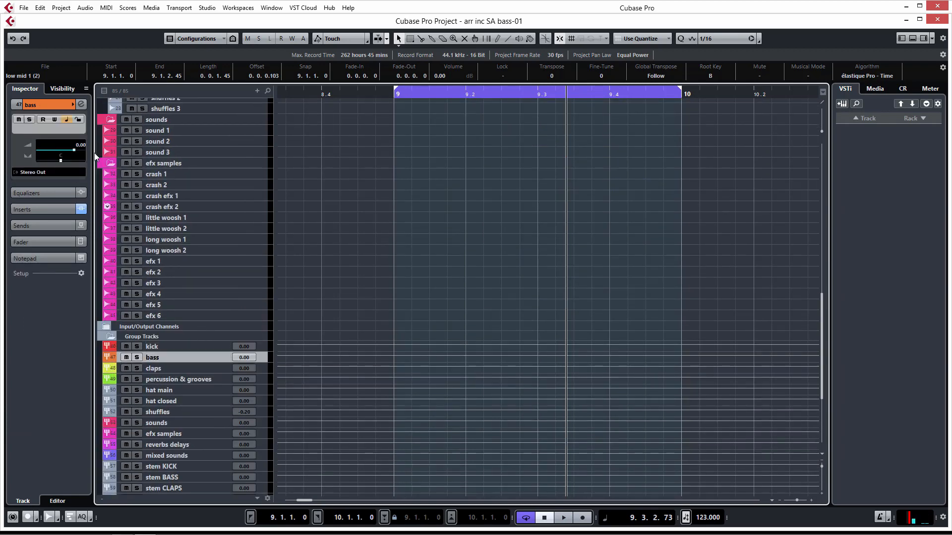
{"action": "left_click", "coordinate": [81, 105]}
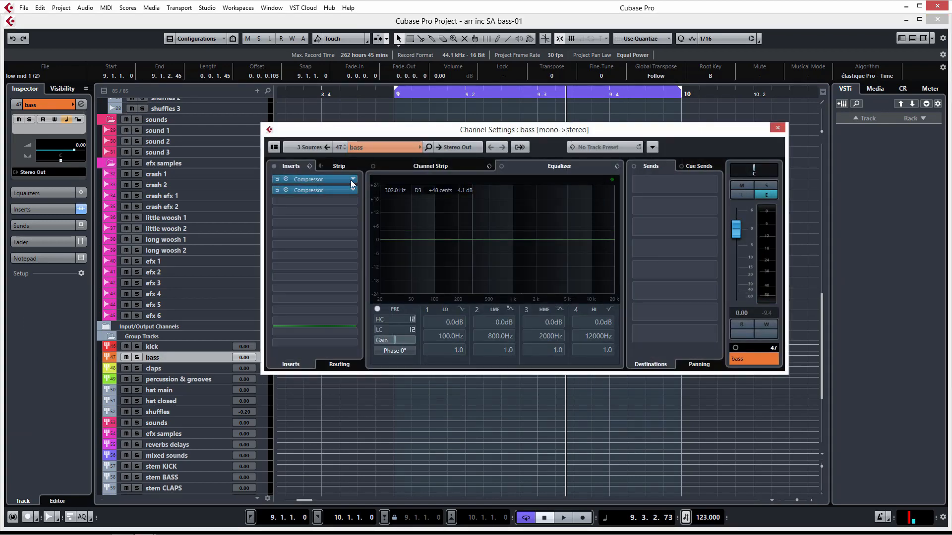
{"action": "left_click", "coordinate": [355, 190]}
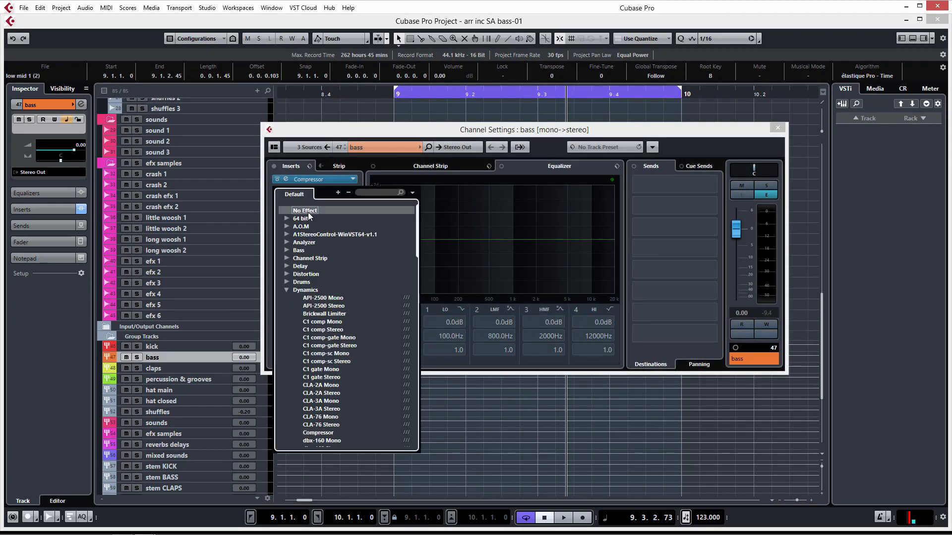
{"action": "left_click", "coordinate": [307, 211]}
{"action": "left_click", "coordinate": [344, 179]}
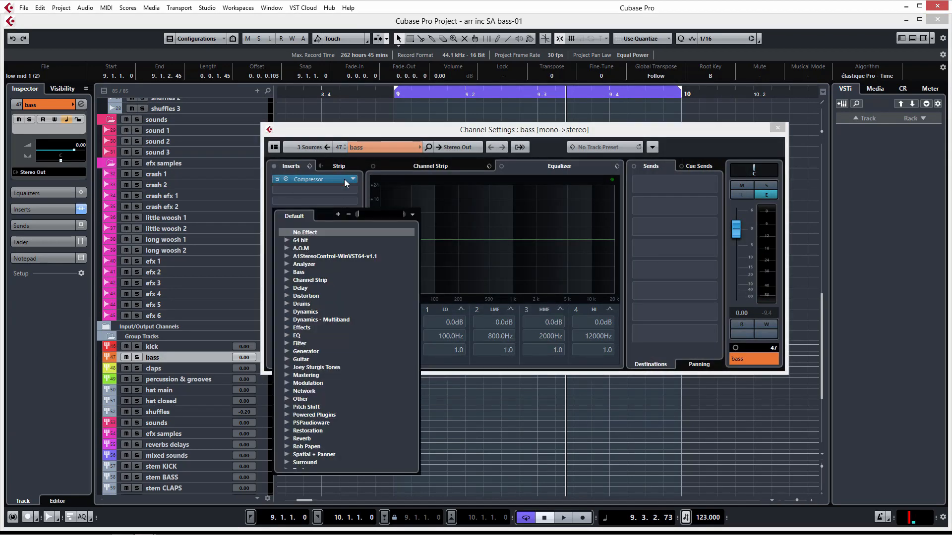
{"action": "left_click", "coordinate": [305, 233]}
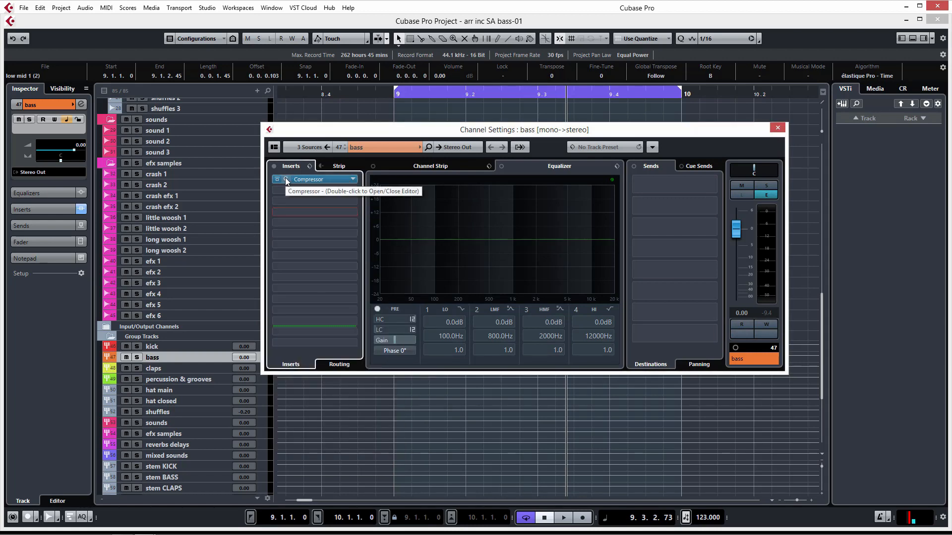
{"action": "left_click", "coordinate": [351, 180]}
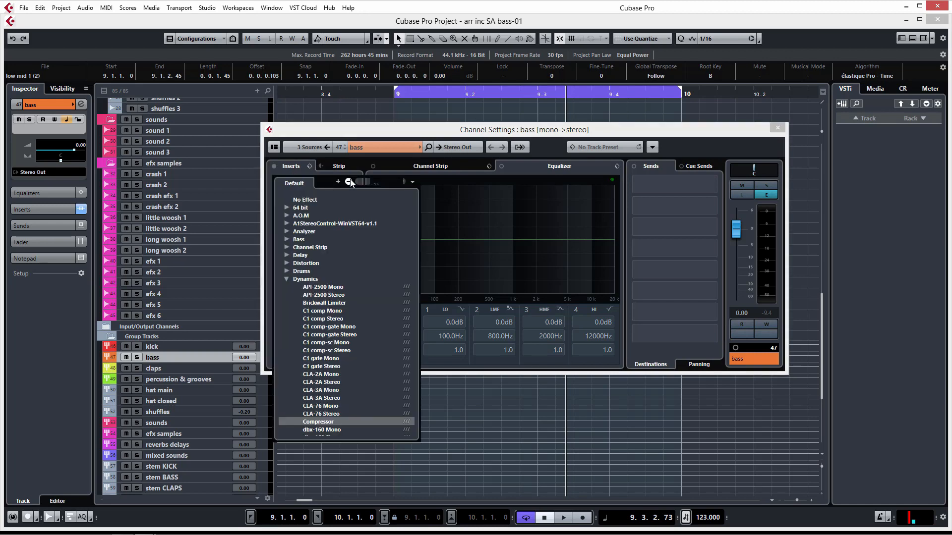
{"action": "left_click", "coordinate": [309, 199]}
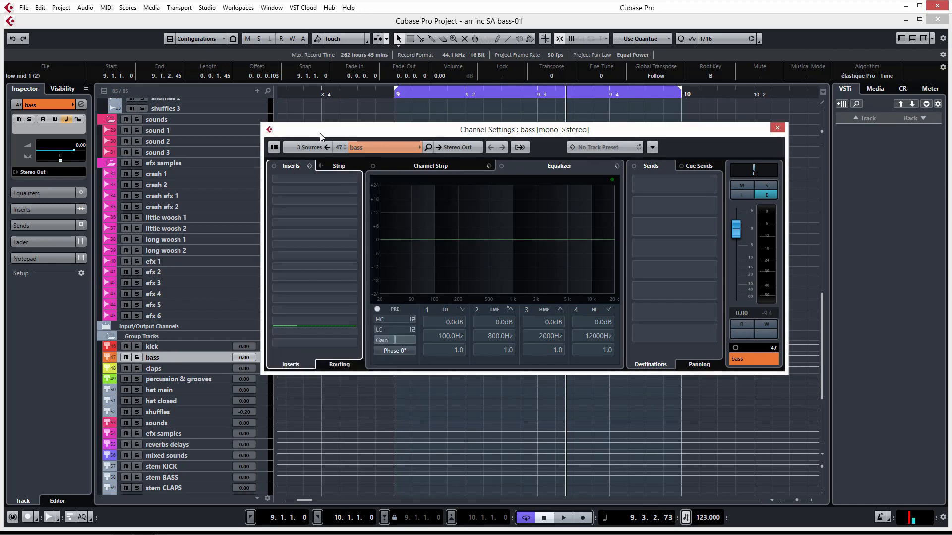
Play the loop and load the Compressor from the Dynamics category into the bass group's first insert slot.
{"action": "key", "text": "space"}
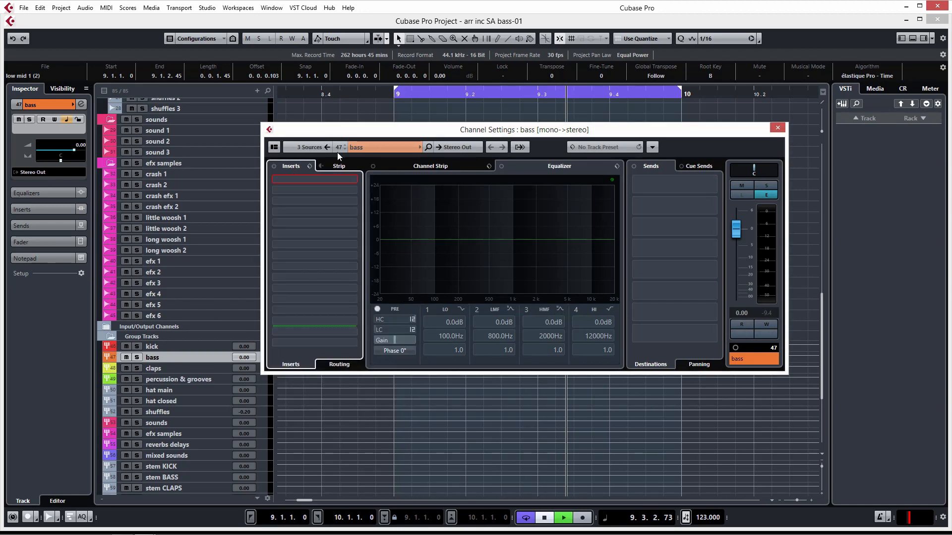
{"action": "left_click", "coordinate": [352, 180]}
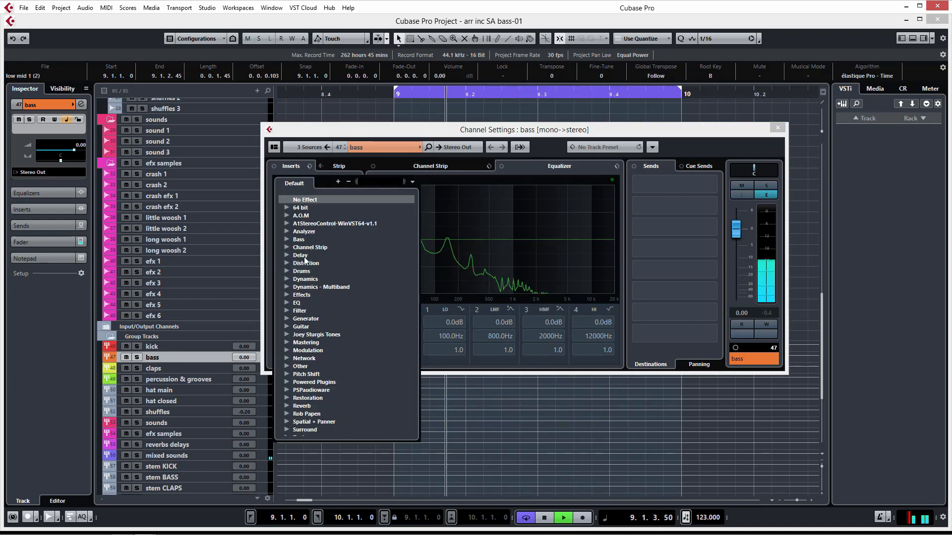
{"action": "left_click", "coordinate": [309, 280]}
{"action": "scroll", "coordinate": [321, 323], "scroll_direction": "down", "scroll_amount": 4}
{"action": "left_click", "coordinate": [319, 325]}
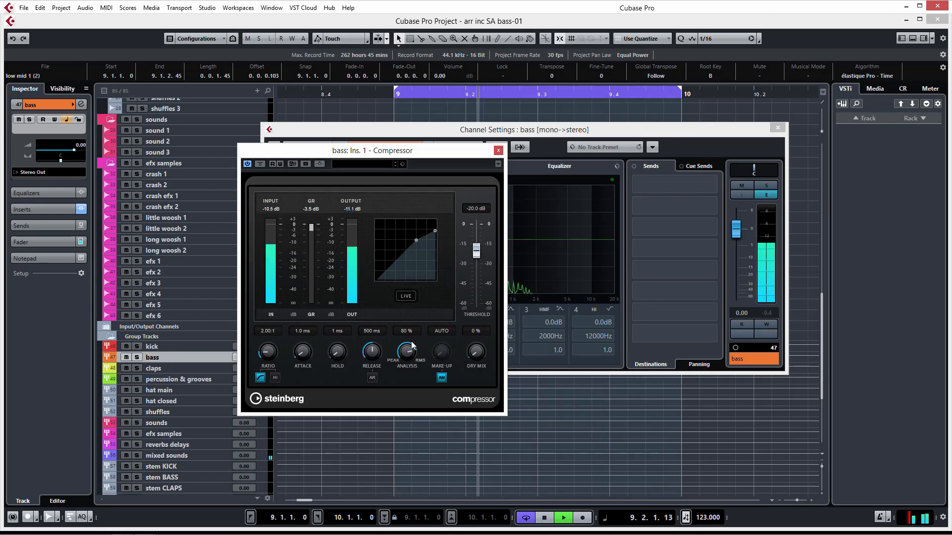
On the first compressor, disable automatic make-up, set the threshold to -28.6 dB and raise the make-up gain to 7.3 dB.
{"action": "left_click", "coordinate": [441, 378]}
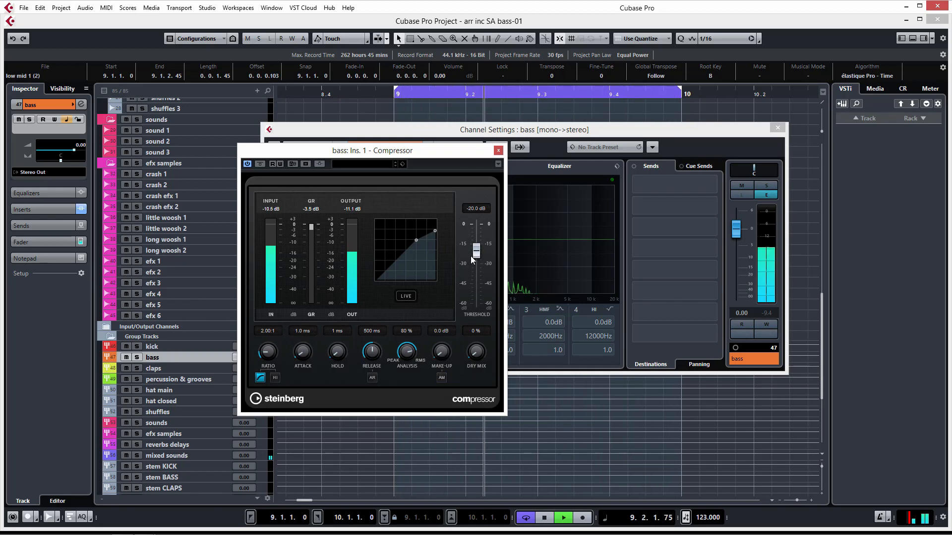
{"action": "left_click_drag", "start_coordinate": [475, 251], "coordinate": [484, 270]}
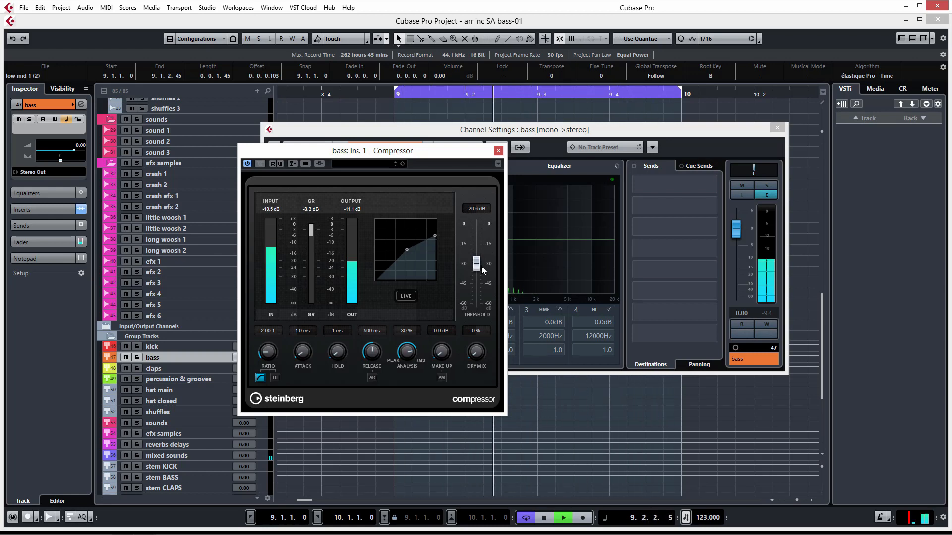
{"action": "left_click", "coordinate": [442, 378]}
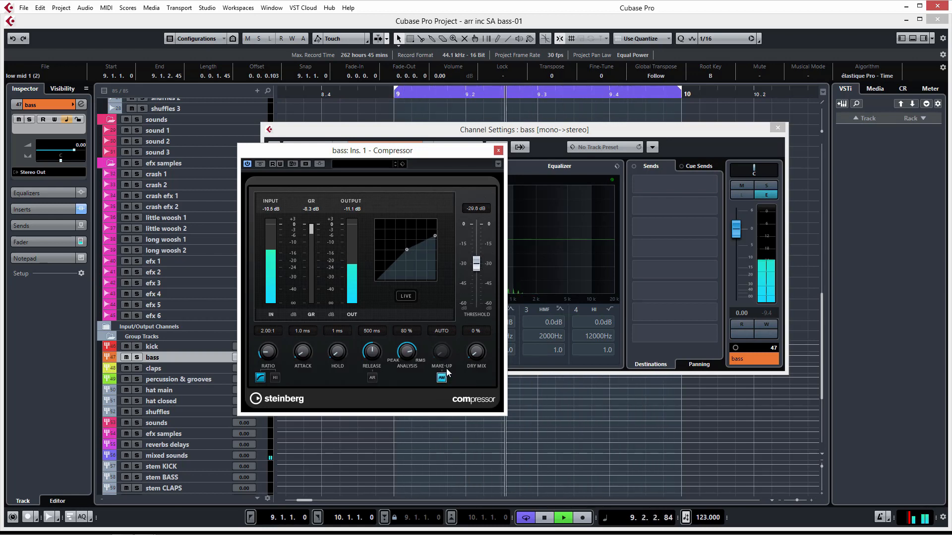
{"action": "left_click", "coordinate": [442, 378]}
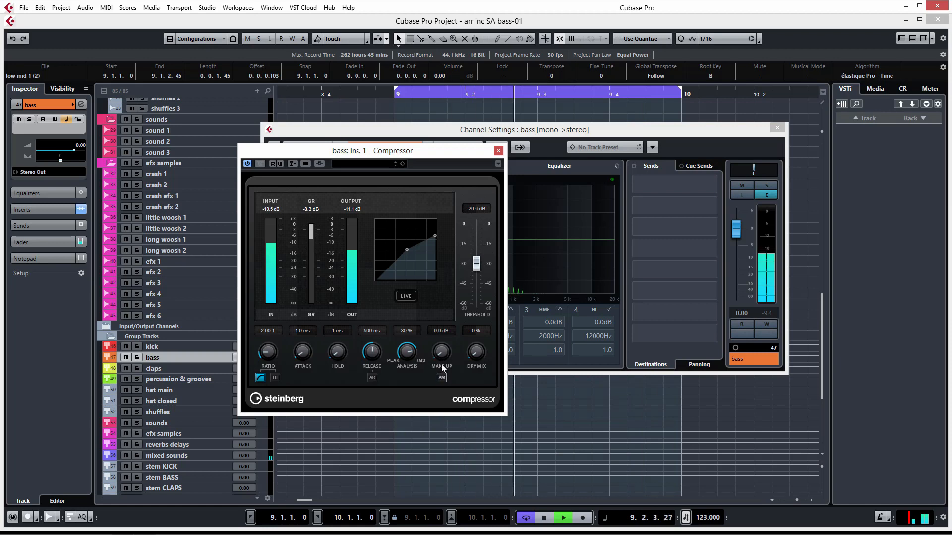
{"action": "left_click_drag", "start_coordinate": [441, 364], "coordinate": [444, 324]}
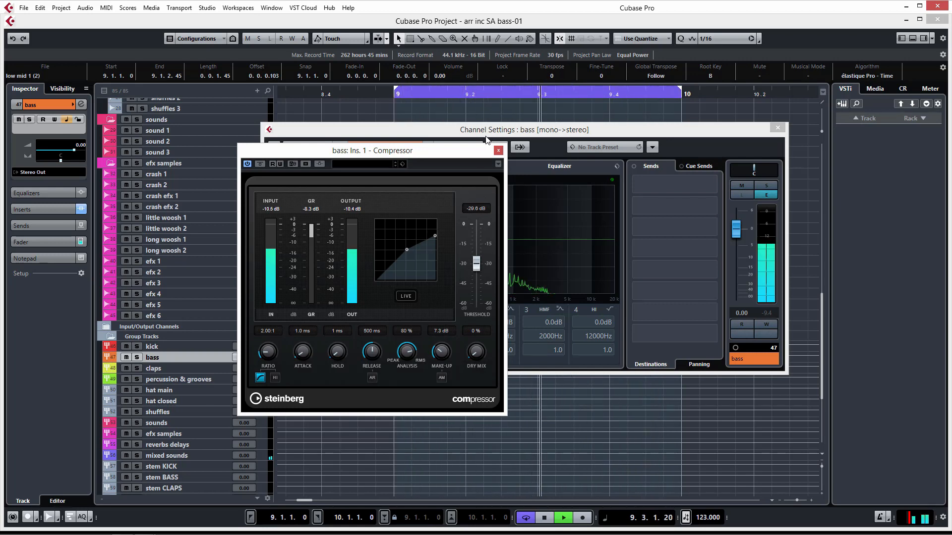
{"action": "left_click", "coordinate": [498, 150]}
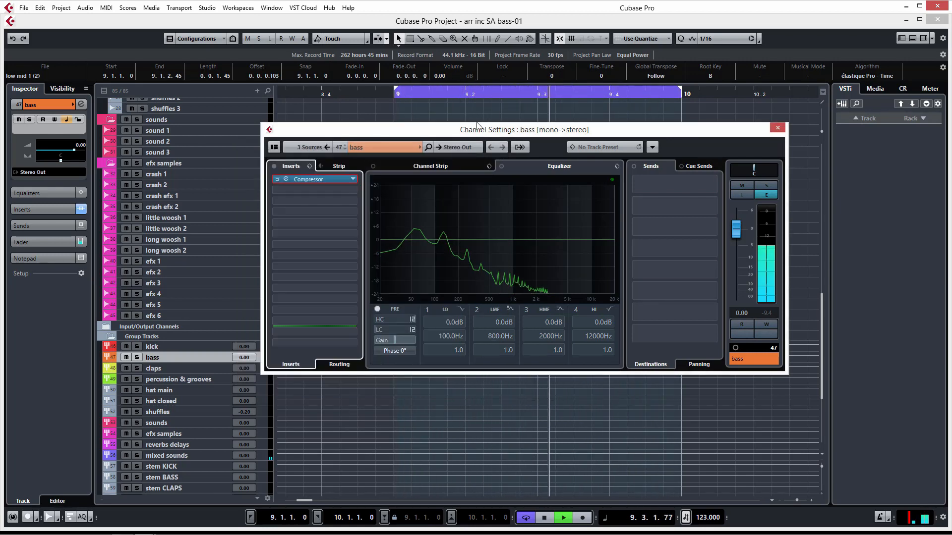
Stop playback and add a second Compressor to the bass group, with side-chain on, automatic make-up off and threshold -17.6 dB.
{"action": "key", "text": "space"}
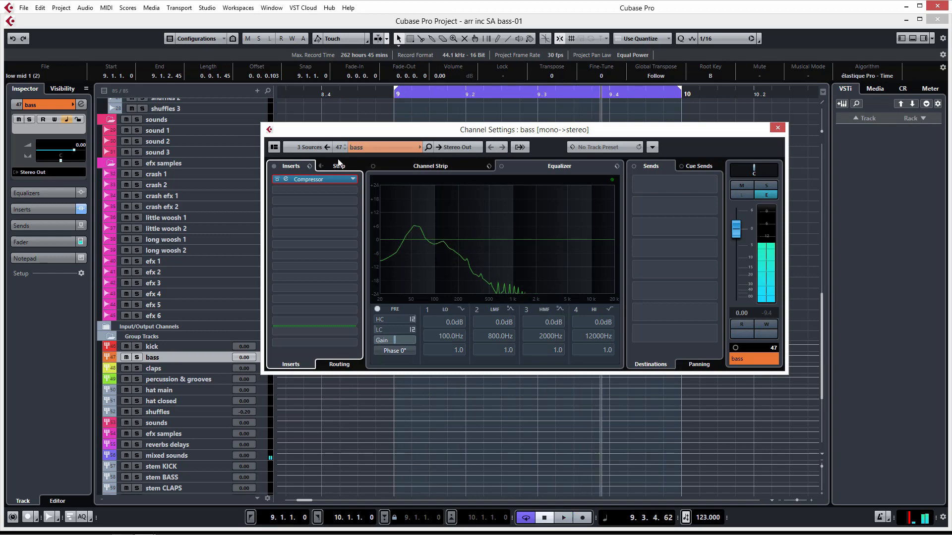
{"action": "left_click", "coordinate": [353, 191]}
{"action": "left_click", "coordinate": [308, 291]}
{"action": "scroll", "coordinate": [313, 307], "scroll_direction": "down", "scroll_amount": 6}
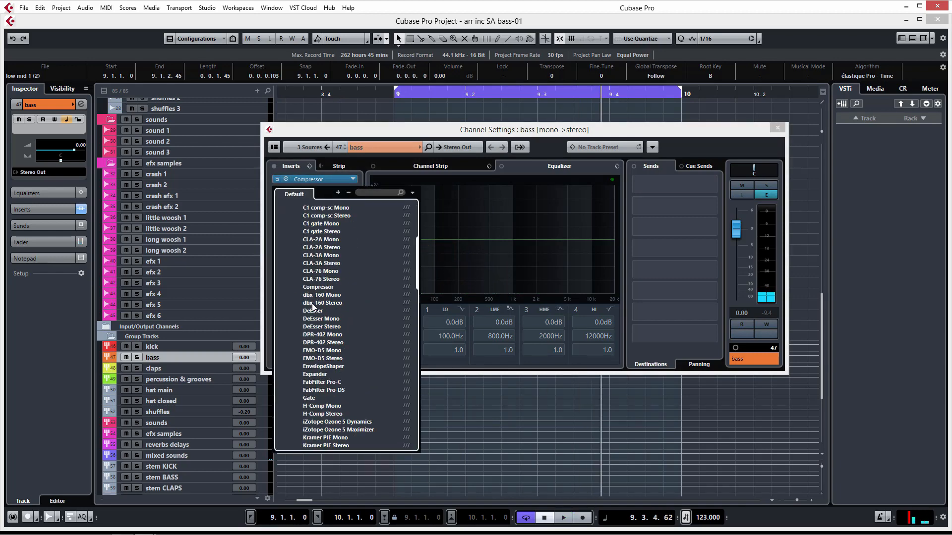
{"action": "left_click", "coordinate": [319, 288]}
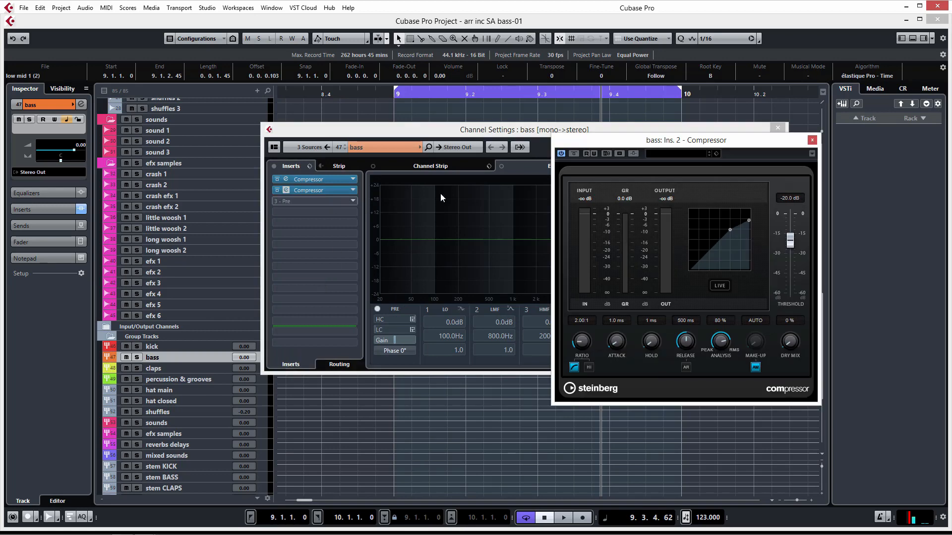
{"action": "left_click_drag", "start_coordinate": [638, 141], "coordinate": [497, 143]}
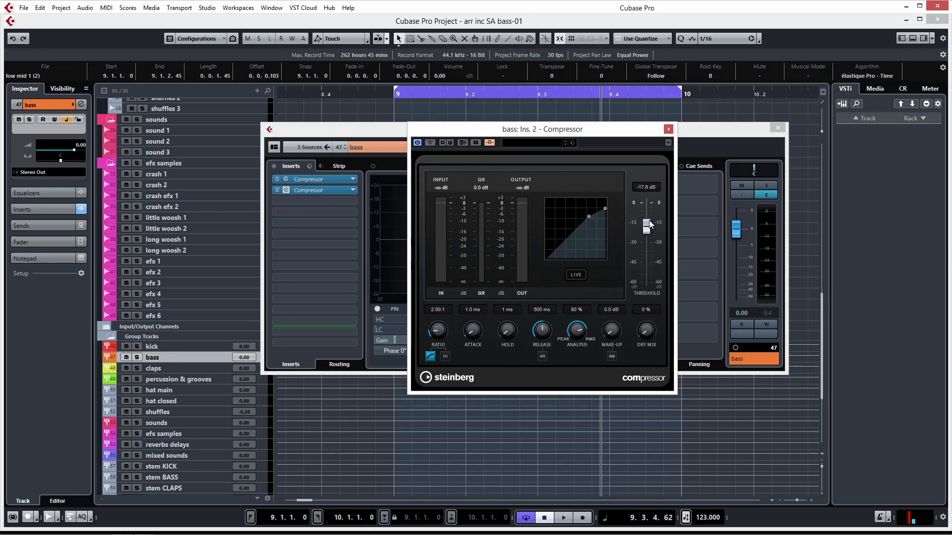
{"action": "left_click", "coordinate": [667, 130]}
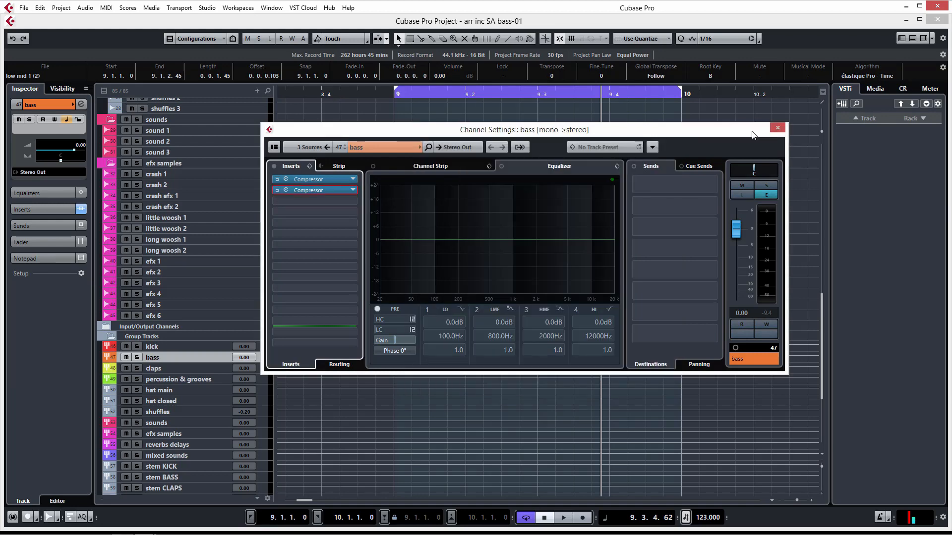
{"action": "left_click", "coordinate": [777, 128]}
Open the kick hoofd channel settings during playback and check the send destinations for the bass compressor's side-chain.
{"action": "scroll", "coordinate": [427, 235], "scroll_direction": "up", "scroll_amount": 10}
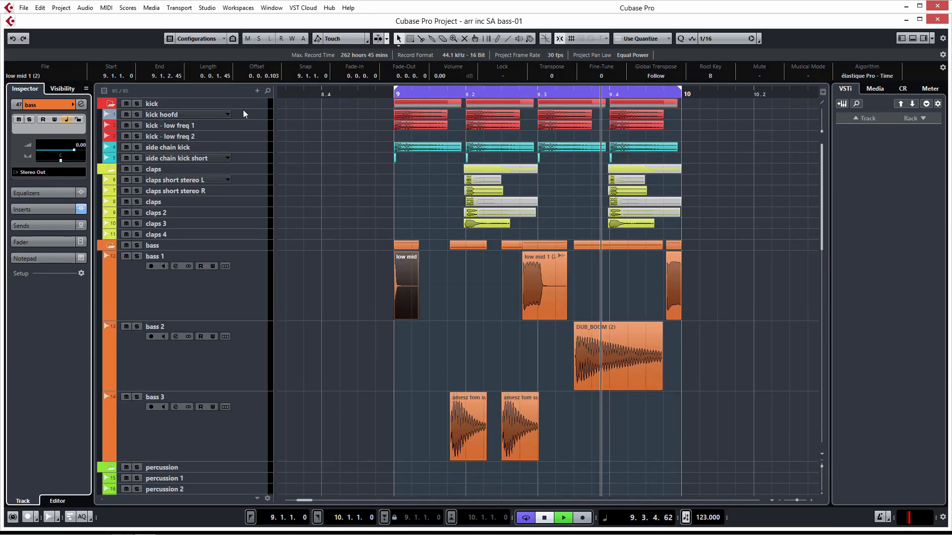
{"action": "left_click", "coordinate": [254, 114]}
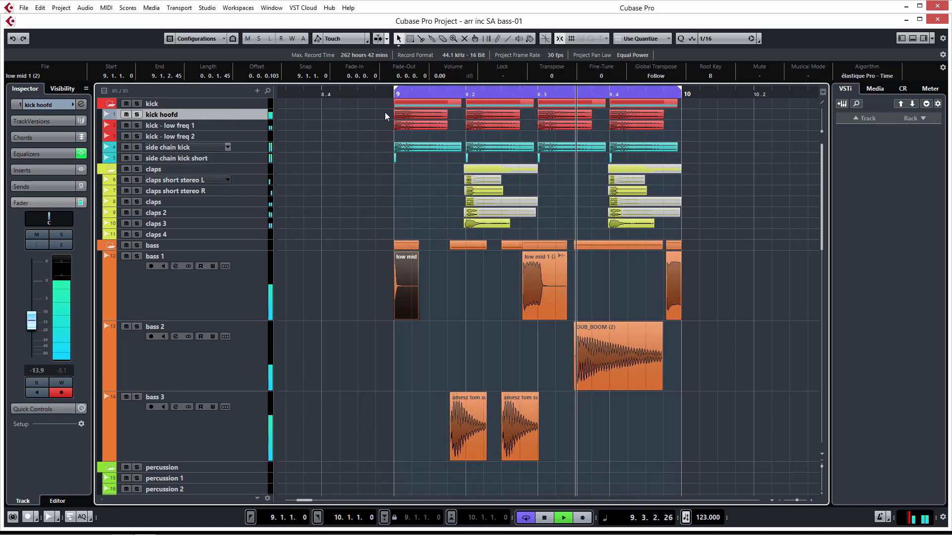
{"action": "left_click", "coordinate": [62, 244]}
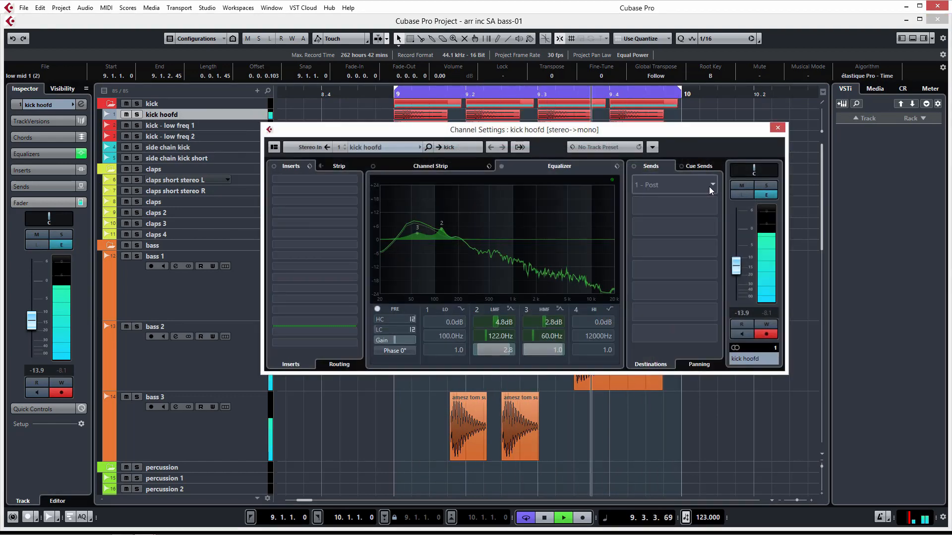
{"action": "left_click", "coordinate": [709, 187]}
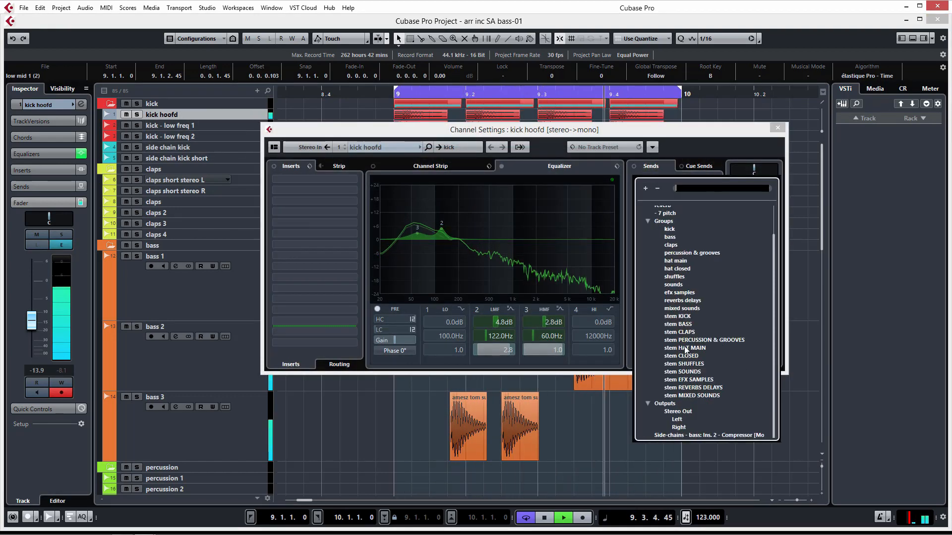
{"action": "left_click", "coordinate": [618, 187]}
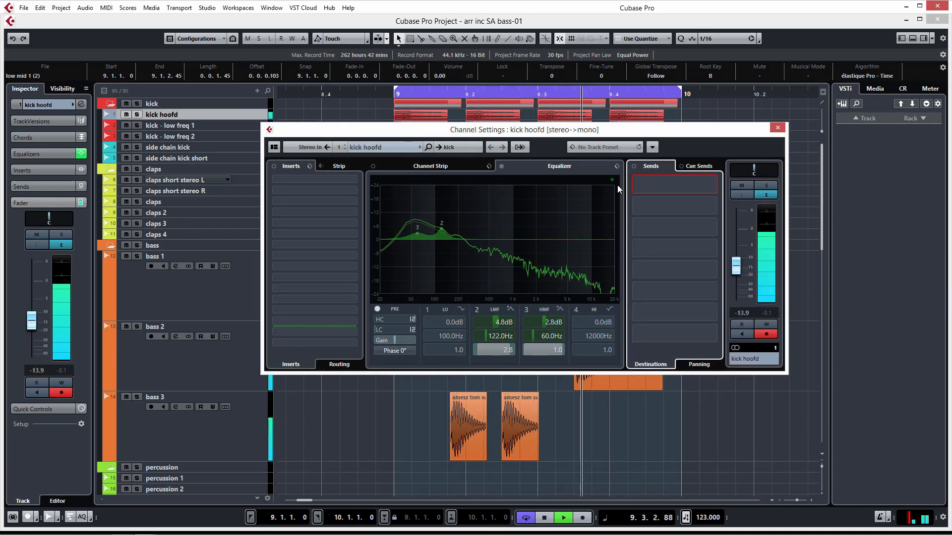
Activate the kick hoofd send routed to the bass group's second-insert Compressor side-chain and close the kick's channel settings.
{"action": "left_click", "coordinate": [637, 179]}
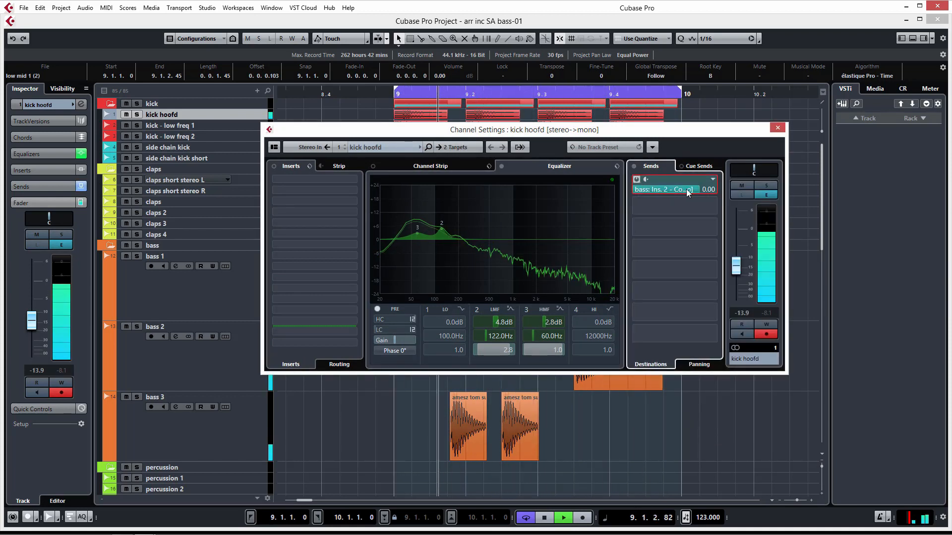
{"action": "left_click", "coordinate": [778, 127]}
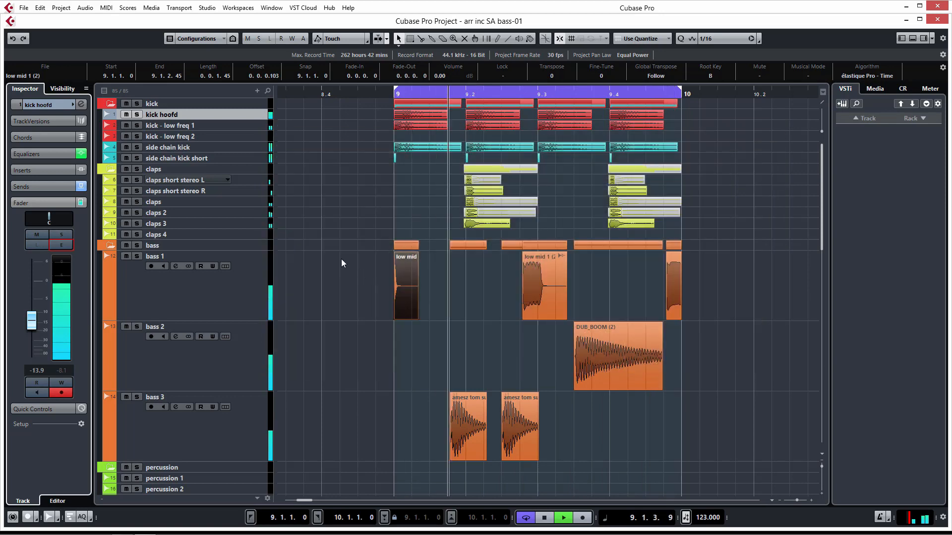
On the bass group's second Compressor, set the threshold to -14.3 dB and raise the make-up gain to 2.2 dB.
{"action": "scroll", "coordinate": [341, 259], "scroll_direction": "down", "scroll_amount": 20}
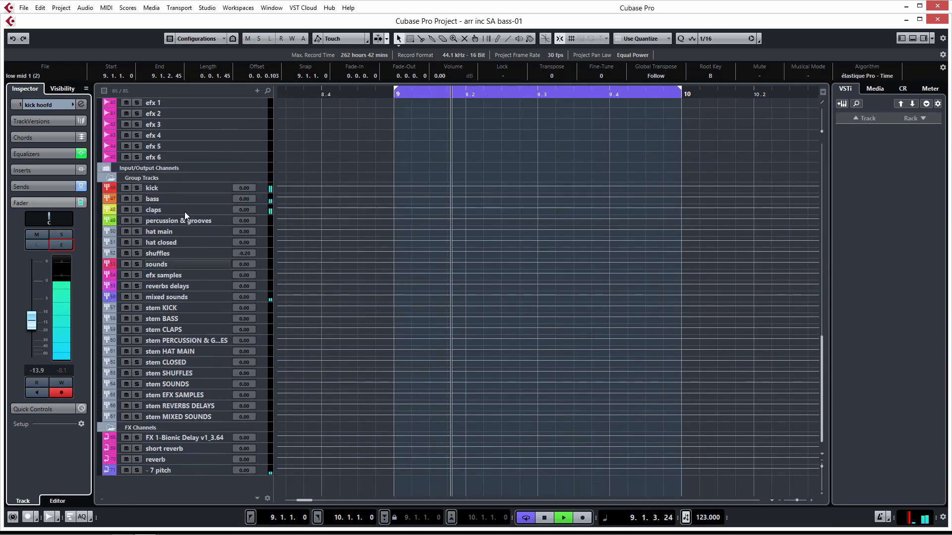
{"action": "left_click", "coordinate": [180, 198]}
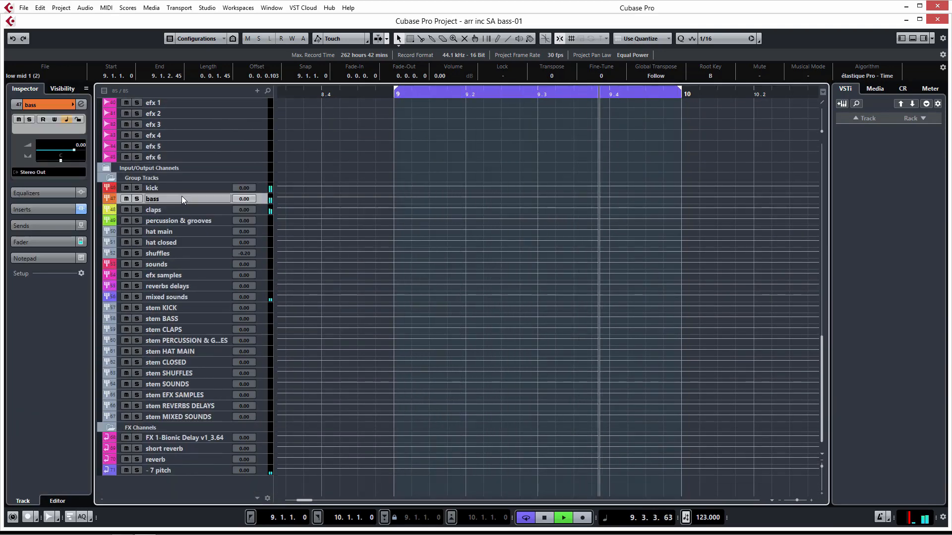
{"action": "left_click", "coordinate": [85, 104]}
{"action": "left_click", "coordinate": [285, 190]}
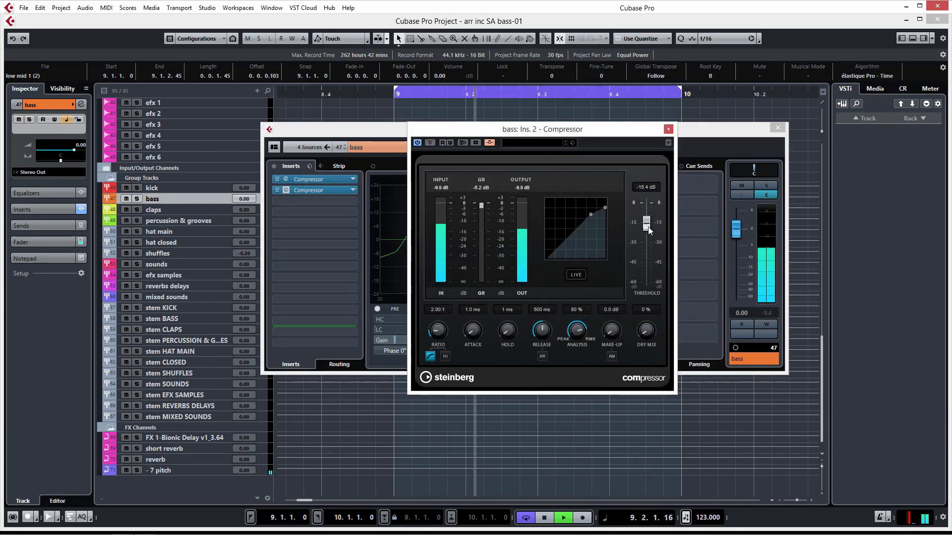
{"action": "mouse_move", "coordinate": [648, 227]}
{"action": "left_mouse_down"}
{"action": "mouse_move", "coordinate": [649, 205]}
{"action": "mouse_move", "coordinate": [647, 225]}
{"action": "left_mouse_up"}
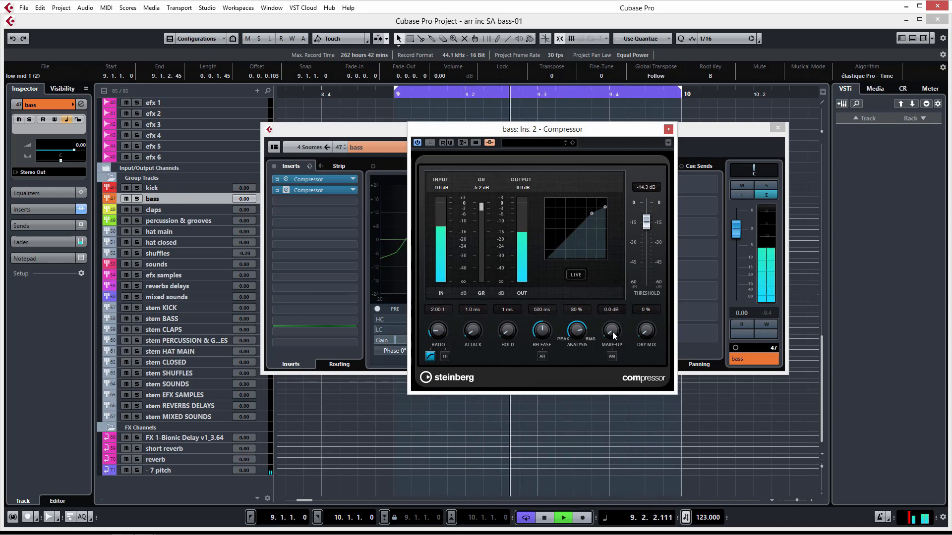
{"action": "left_click_drag", "start_coordinate": [614, 336], "coordinate": [617, 332]}
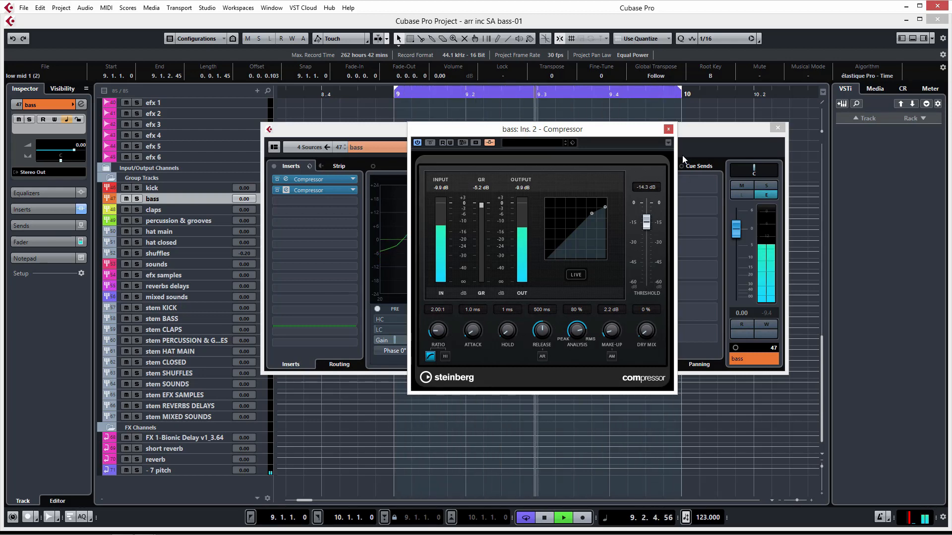
{"action": "left_click", "coordinate": [668, 129]}
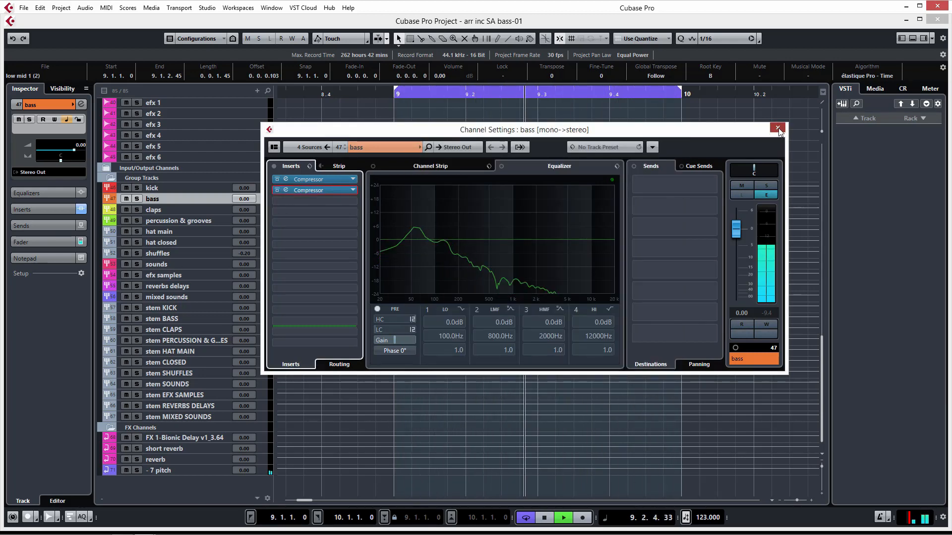
{"action": "left_click", "coordinate": [777, 128]}
Stop playback and select the bass 1 track in the bass folder.
{"action": "left_click", "coordinate": [728, 130]}
{"action": "scroll", "coordinate": [489, 228], "scroll_direction": "up", "scroll_amount": 20}
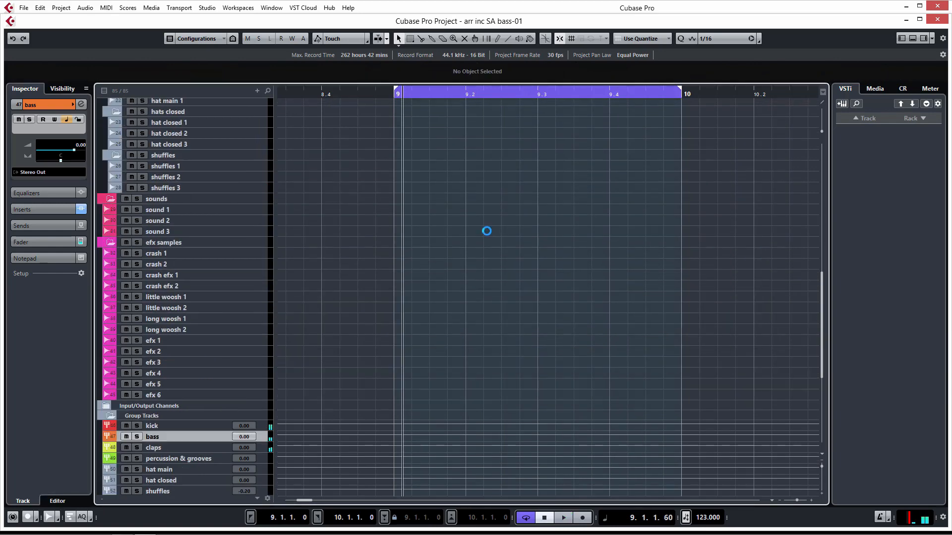
{"action": "left_click", "coordinate": [241, 300]}
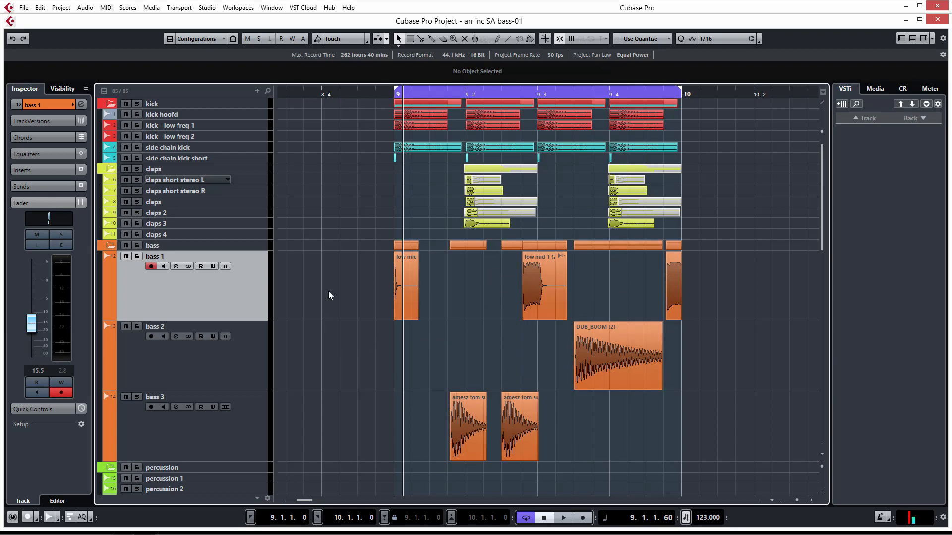
{"action": "scroll", "coordinate": [330, 271], "scroll_direction": "down", "scroll_amount": 3}
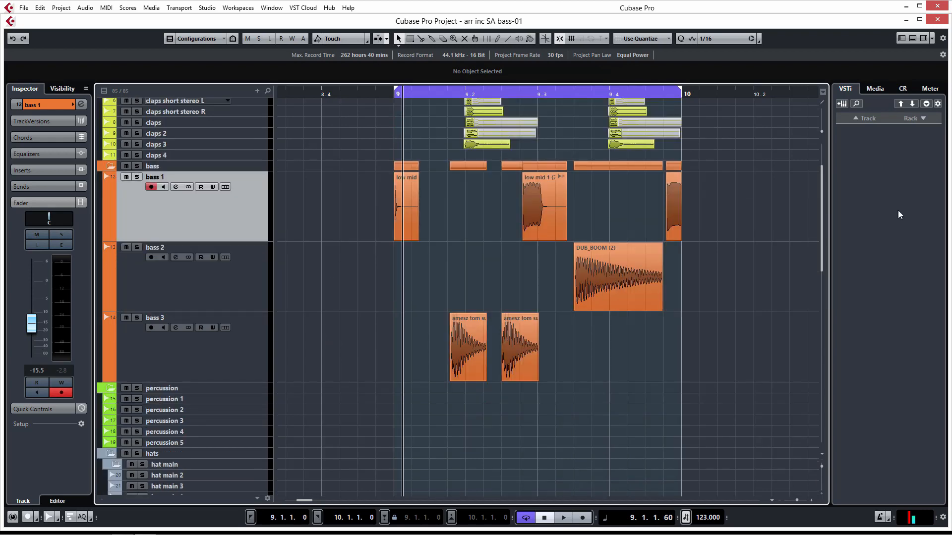